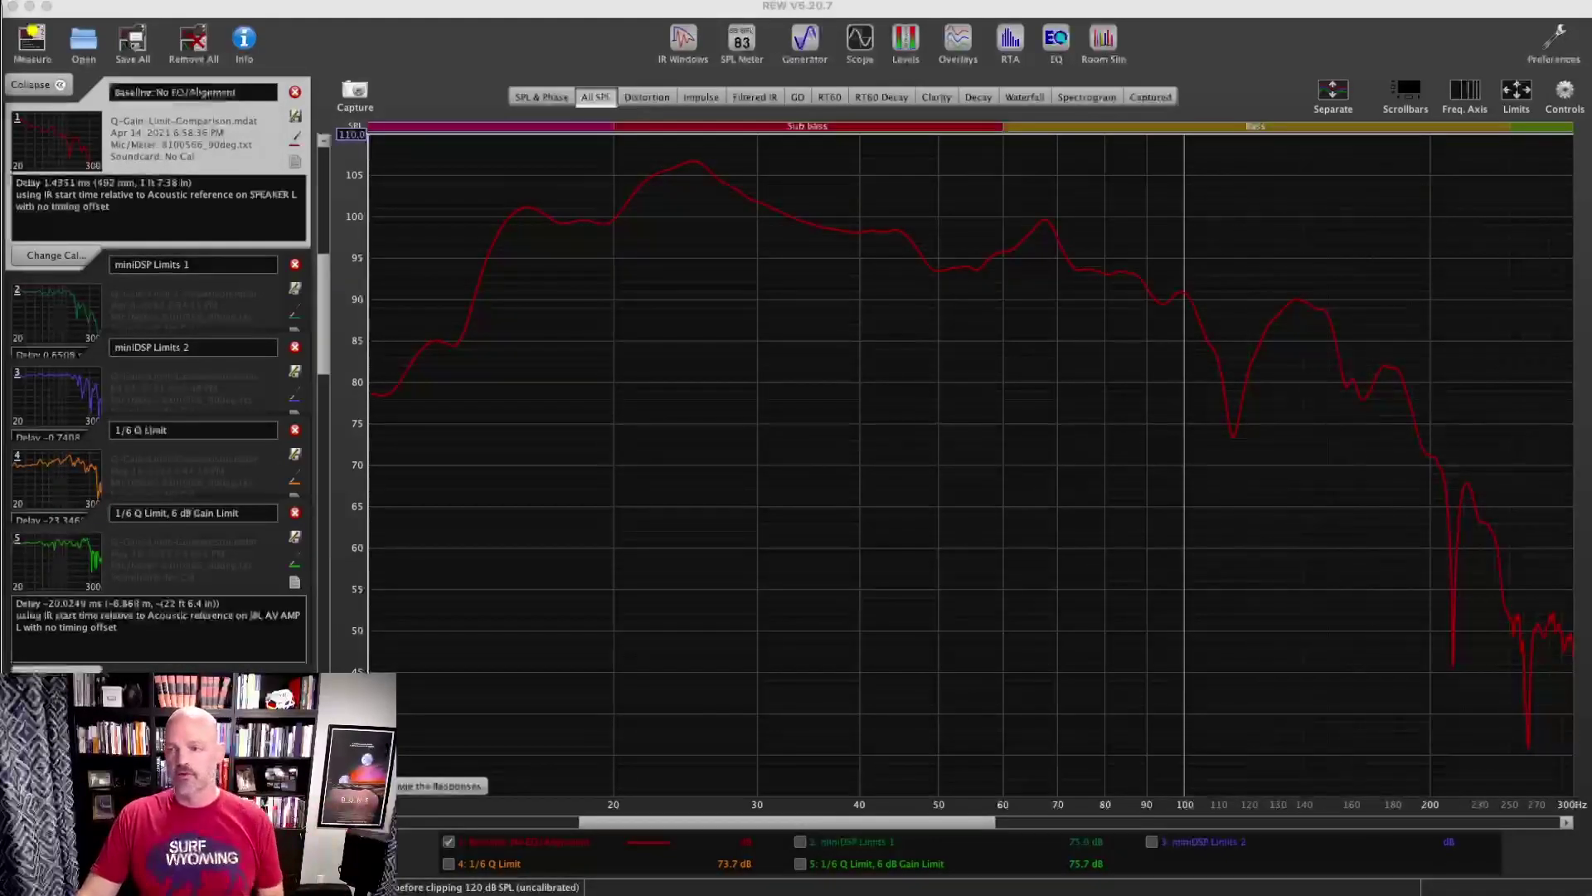
- Examine the baseline SPL response, including the deep dip at about 114 Hz
click(1351, 863)
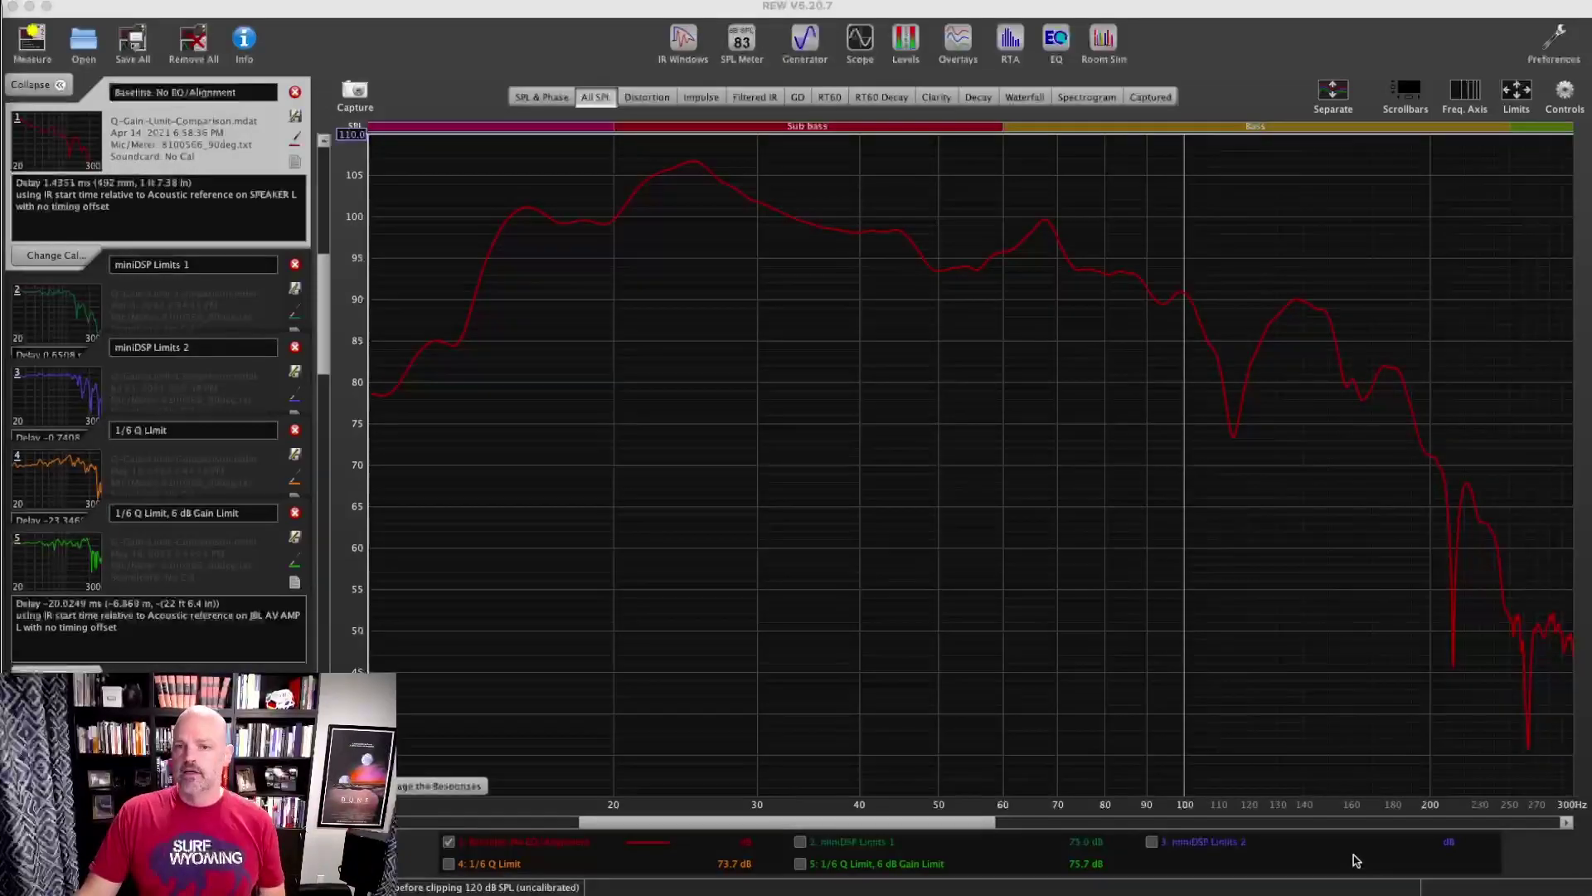
click(1233, 436)
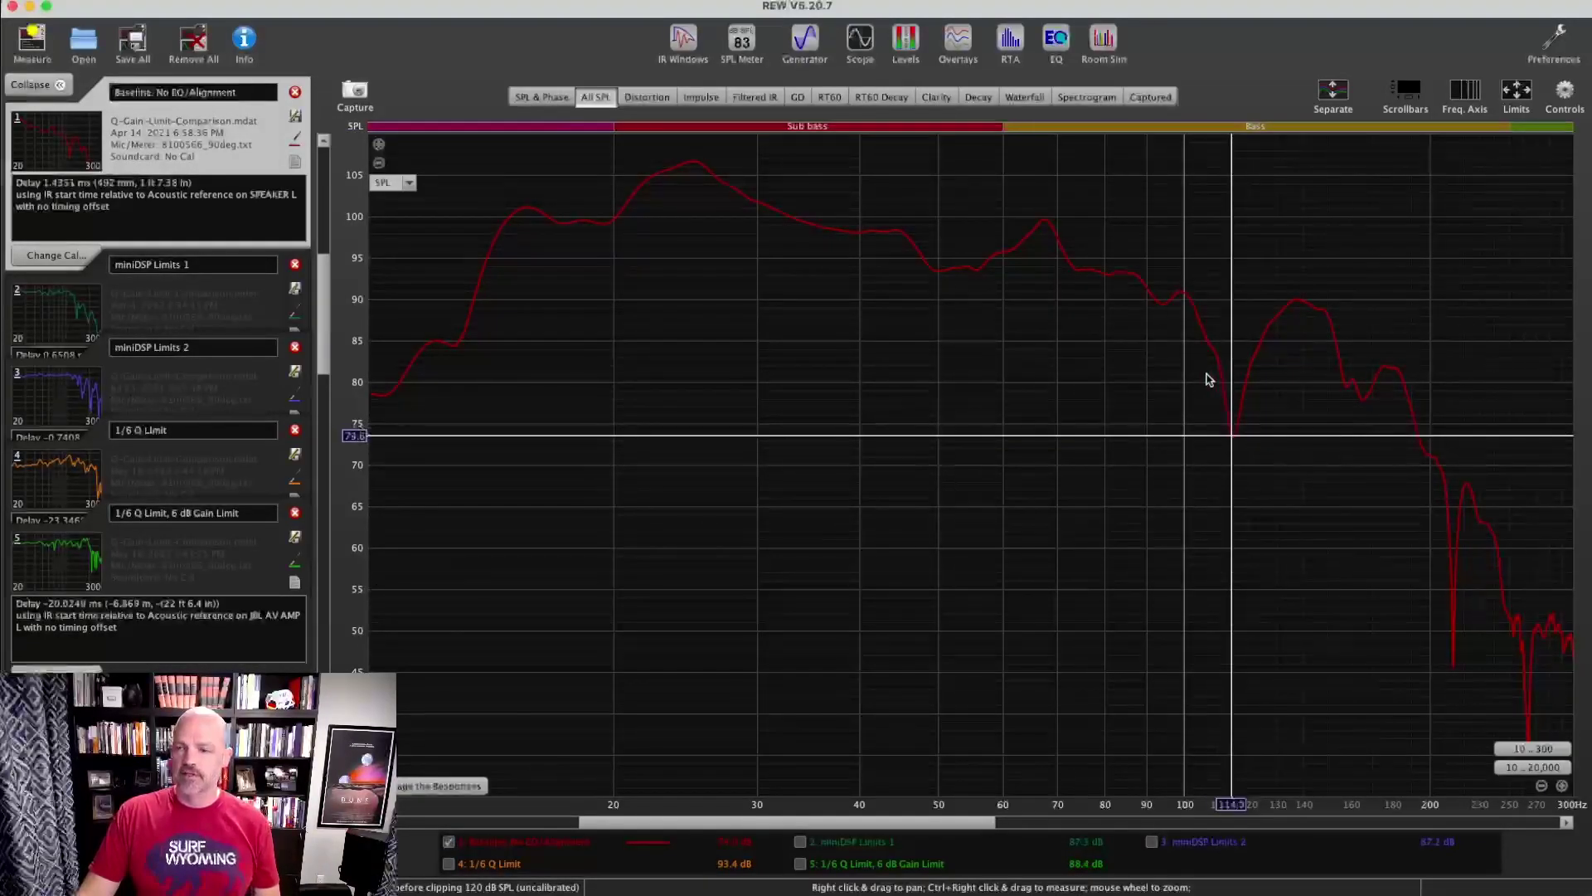
click(1254, 419)
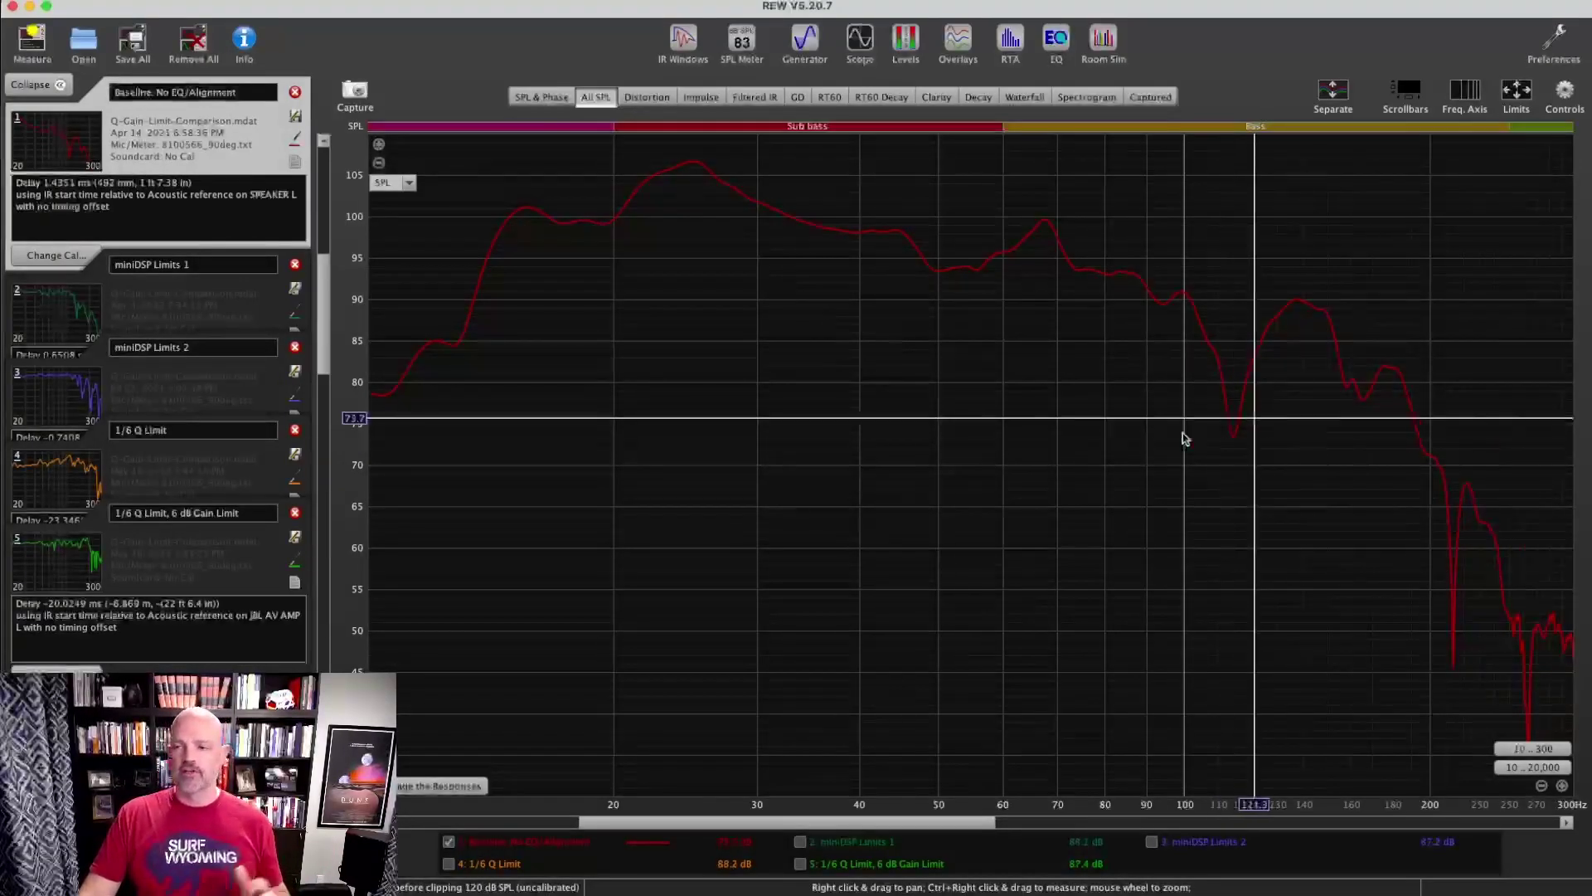
click(875, 470)
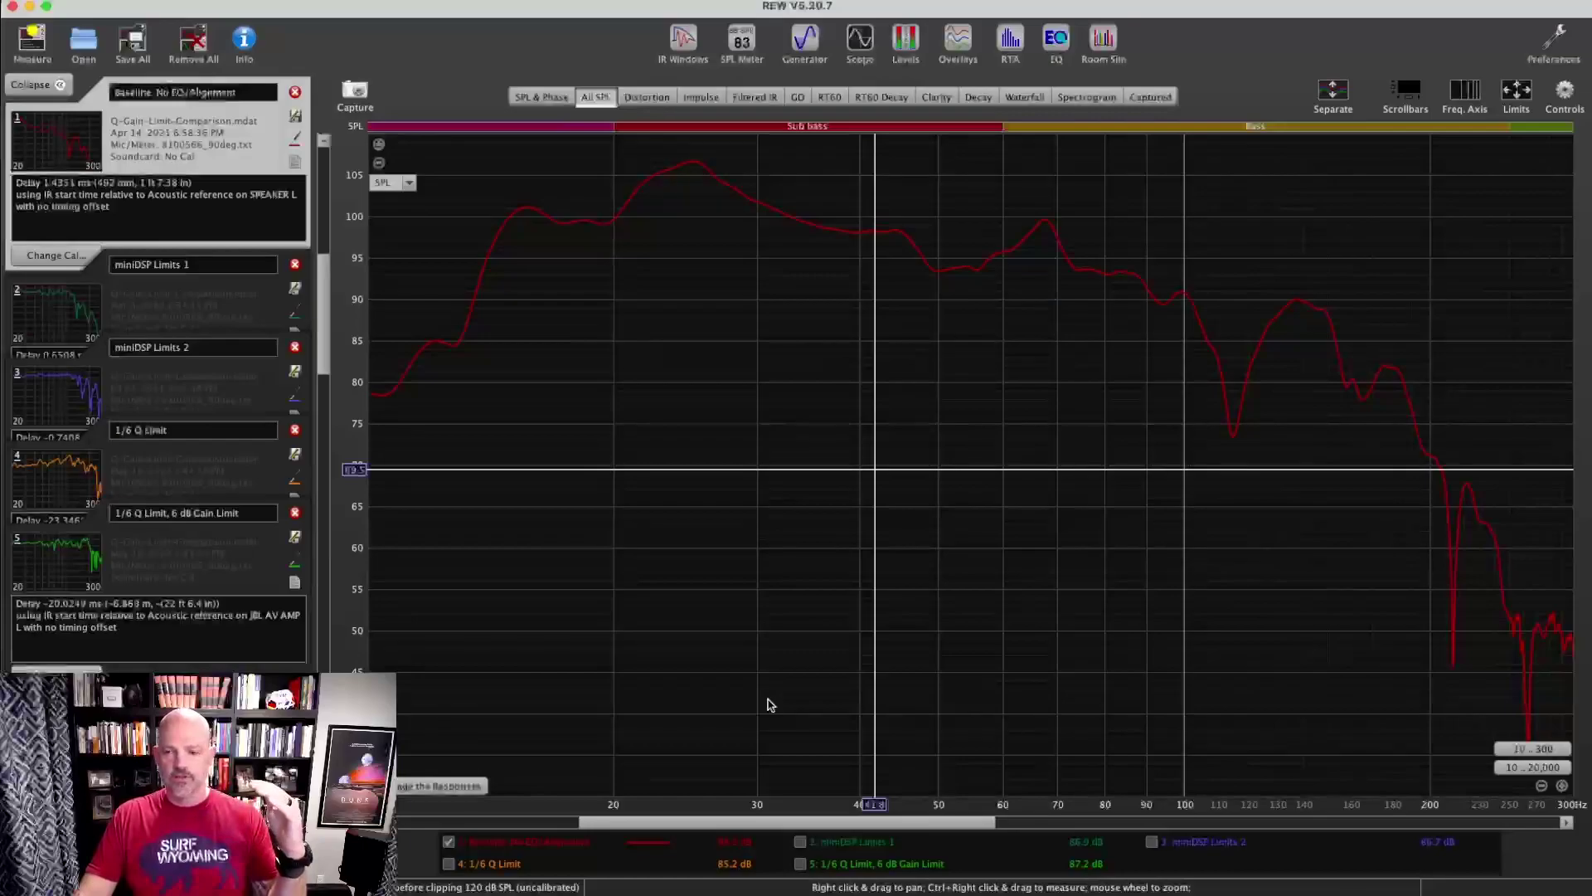
- Overlay the miniDSP Limits 1, miniDSP Limits 2, 1/6 Q Limit and 1/6 Q Limit, 6 dB Gain Limit curves on the baseline SPL graph
click(800, 841)
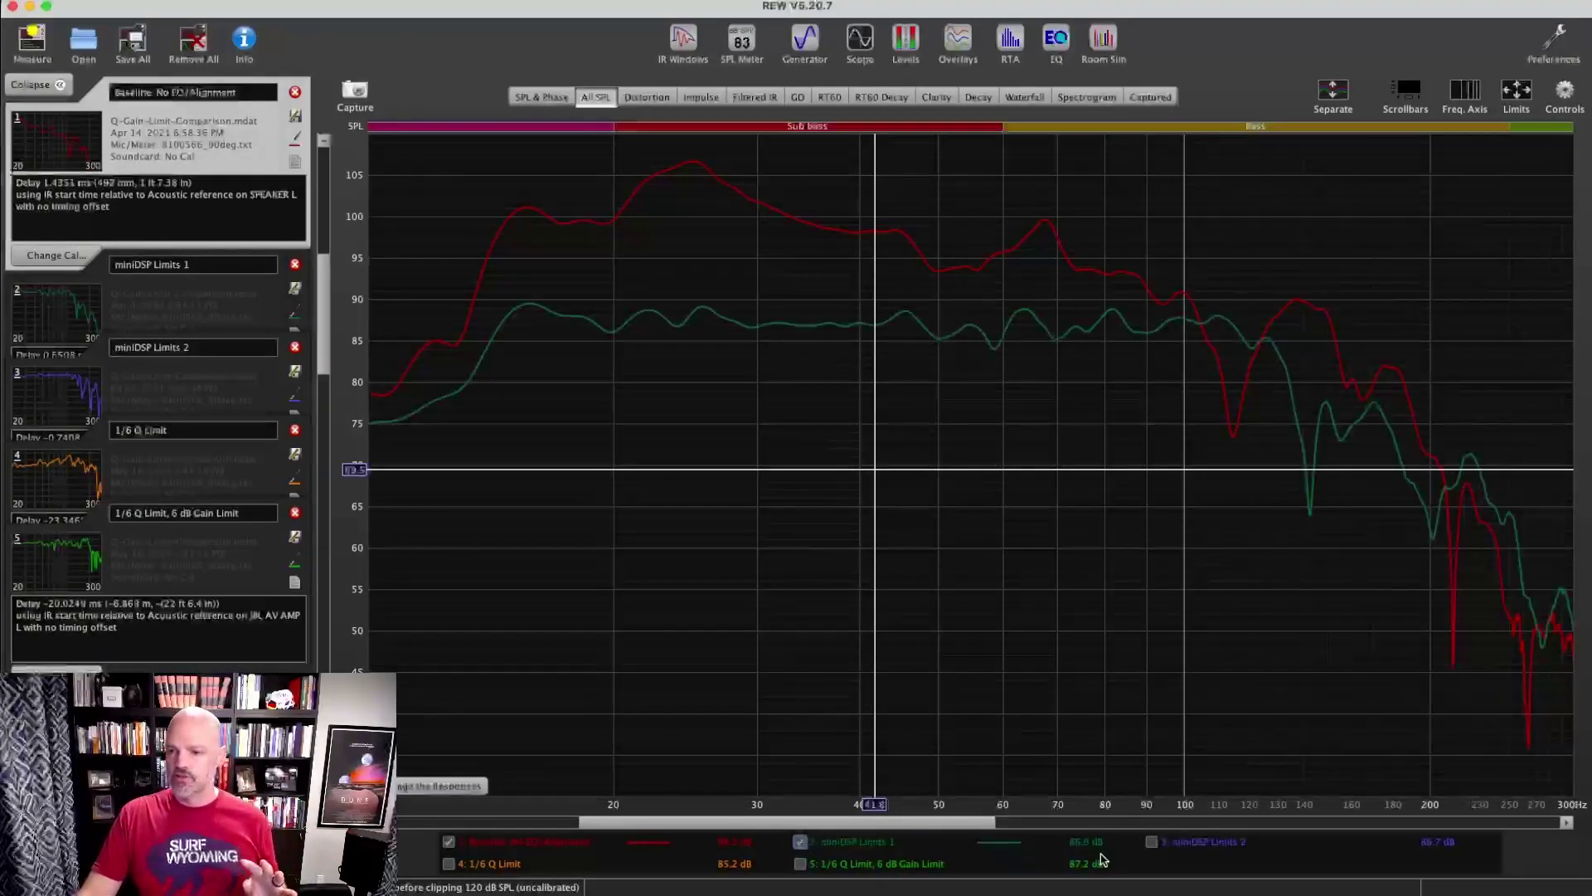
click(1158, 843)
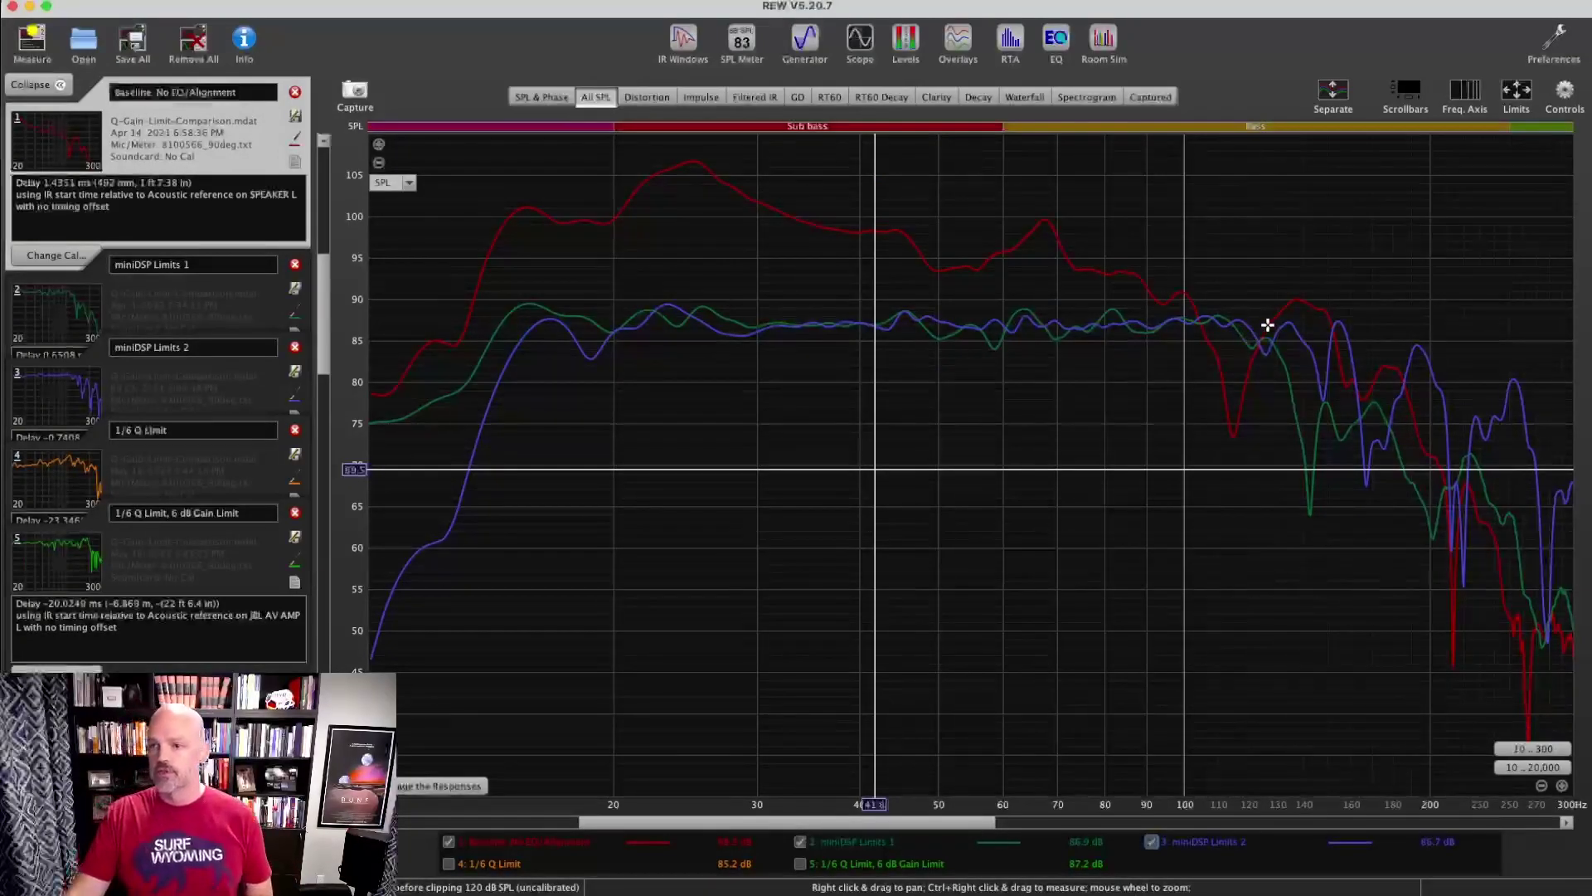
click(484, 865)
click(801, 865)
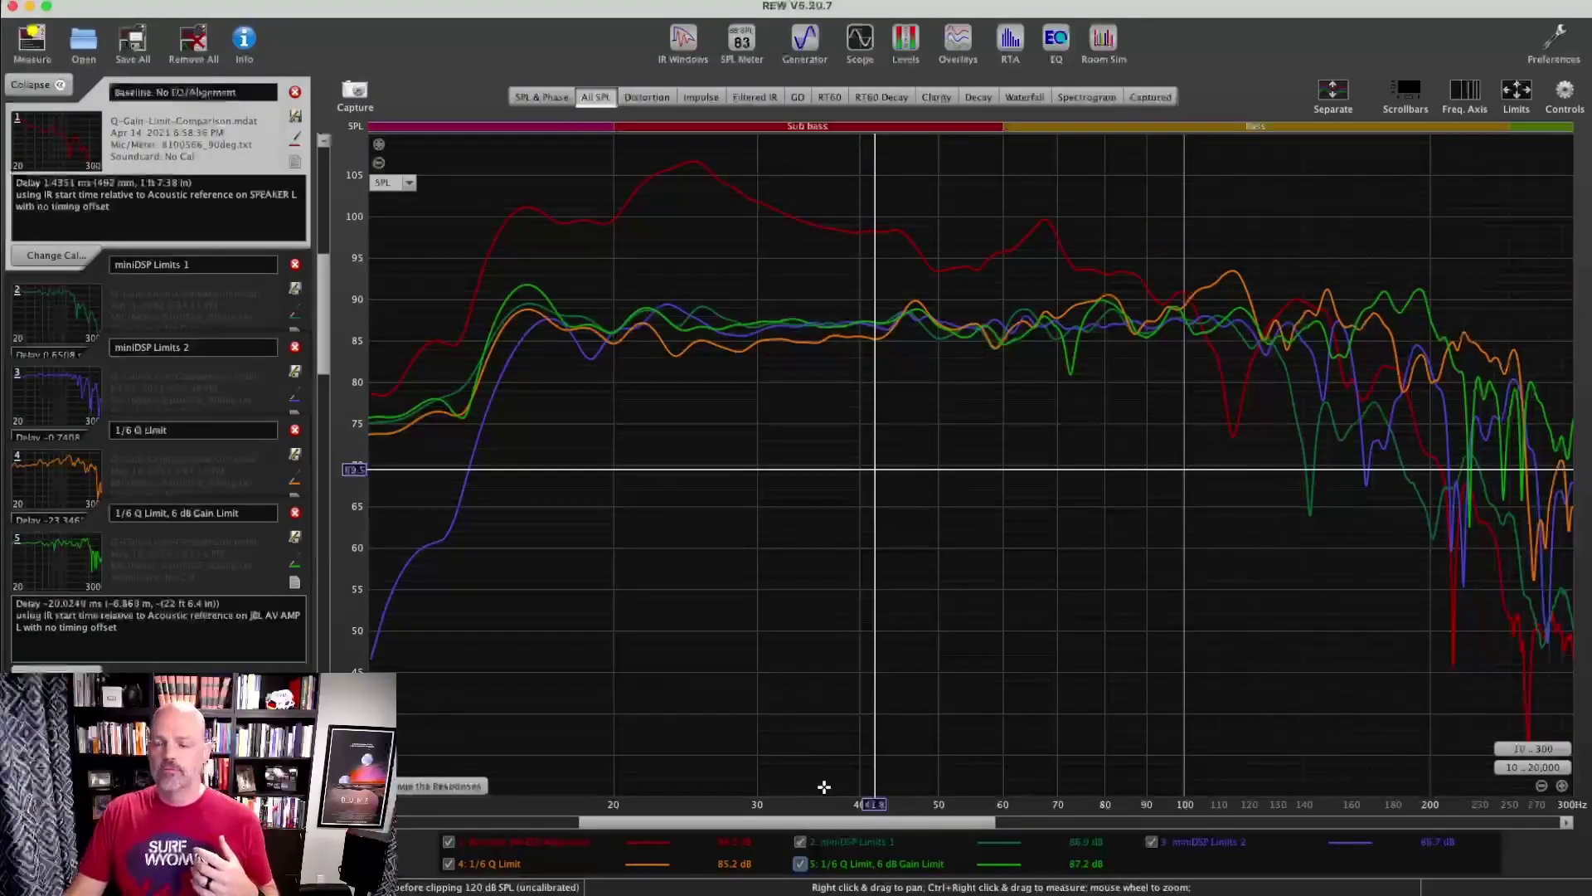
mouse_move(864, 869)
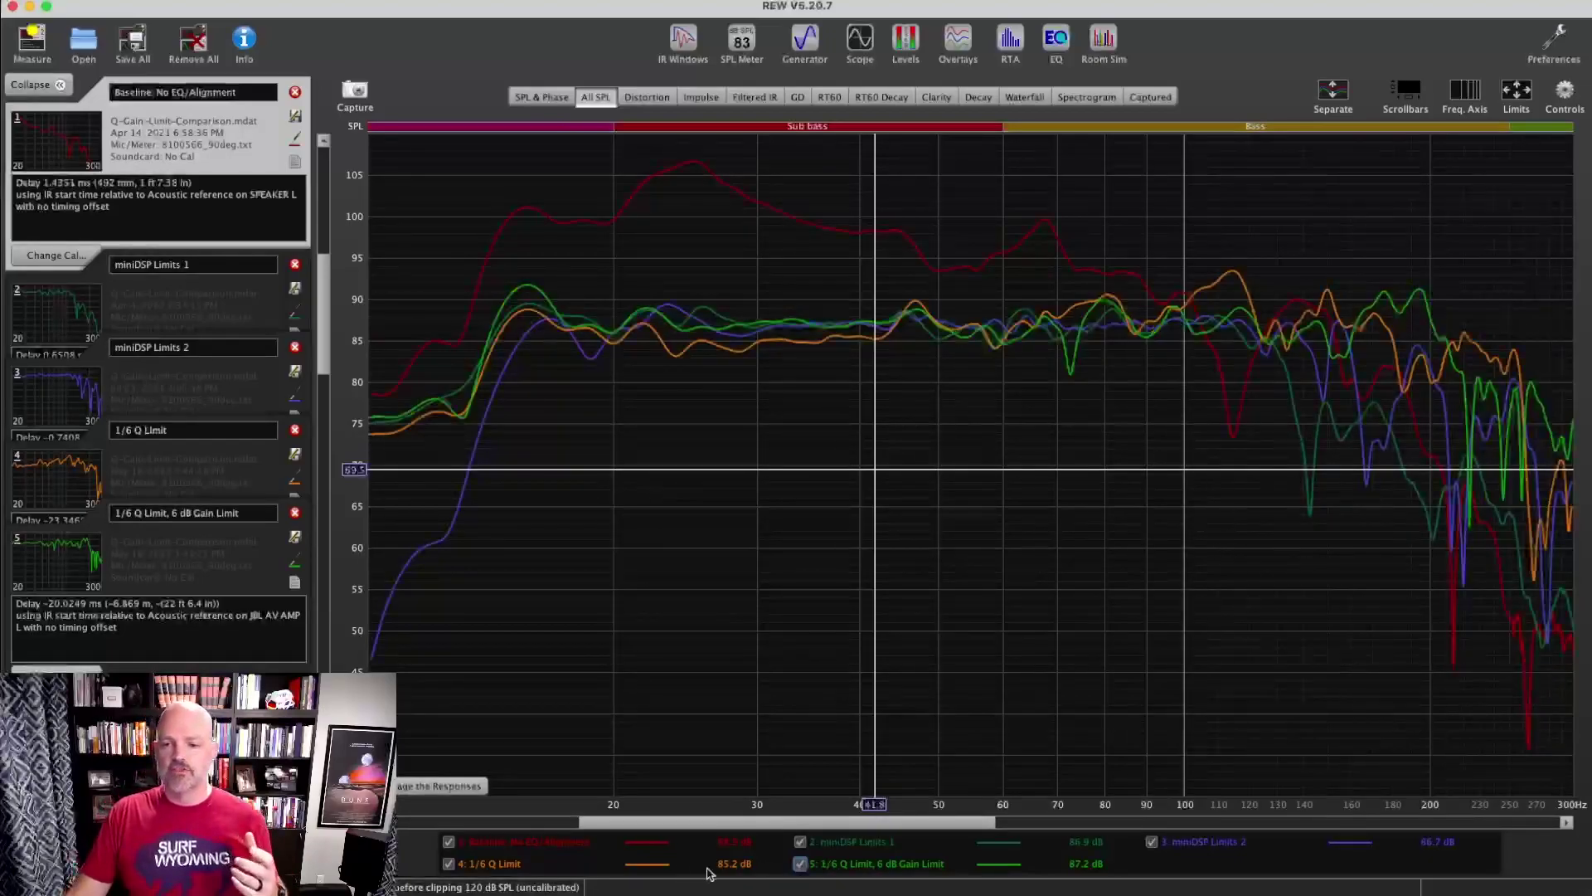
mouse_move(648, 871)
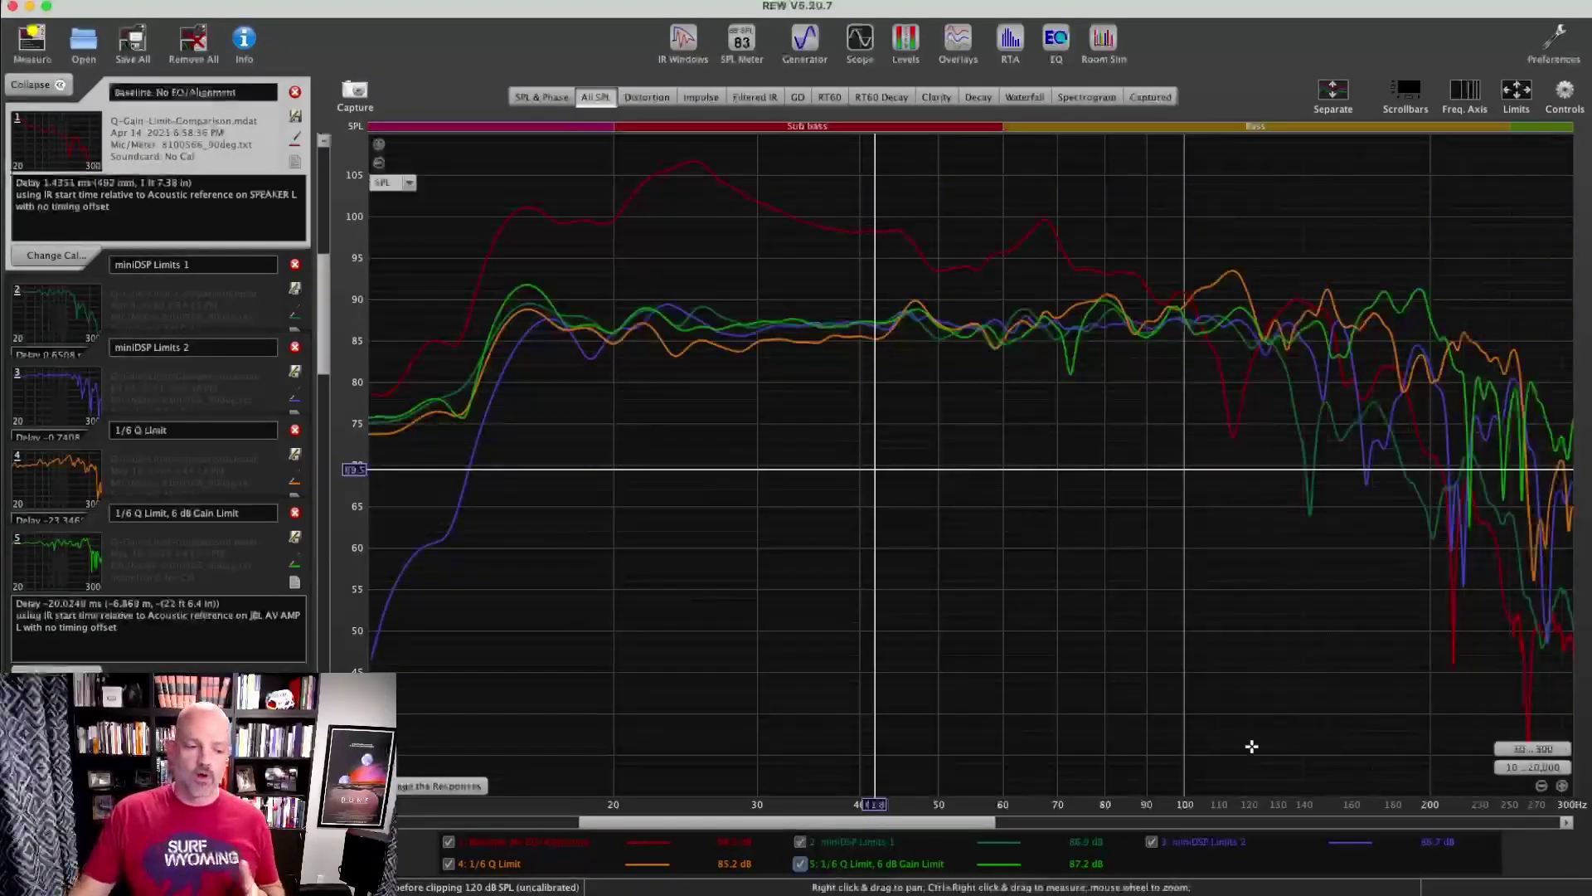
- Display the baseline measurement as a waterfall and set its time range to 450 ms
click(1025, 98)
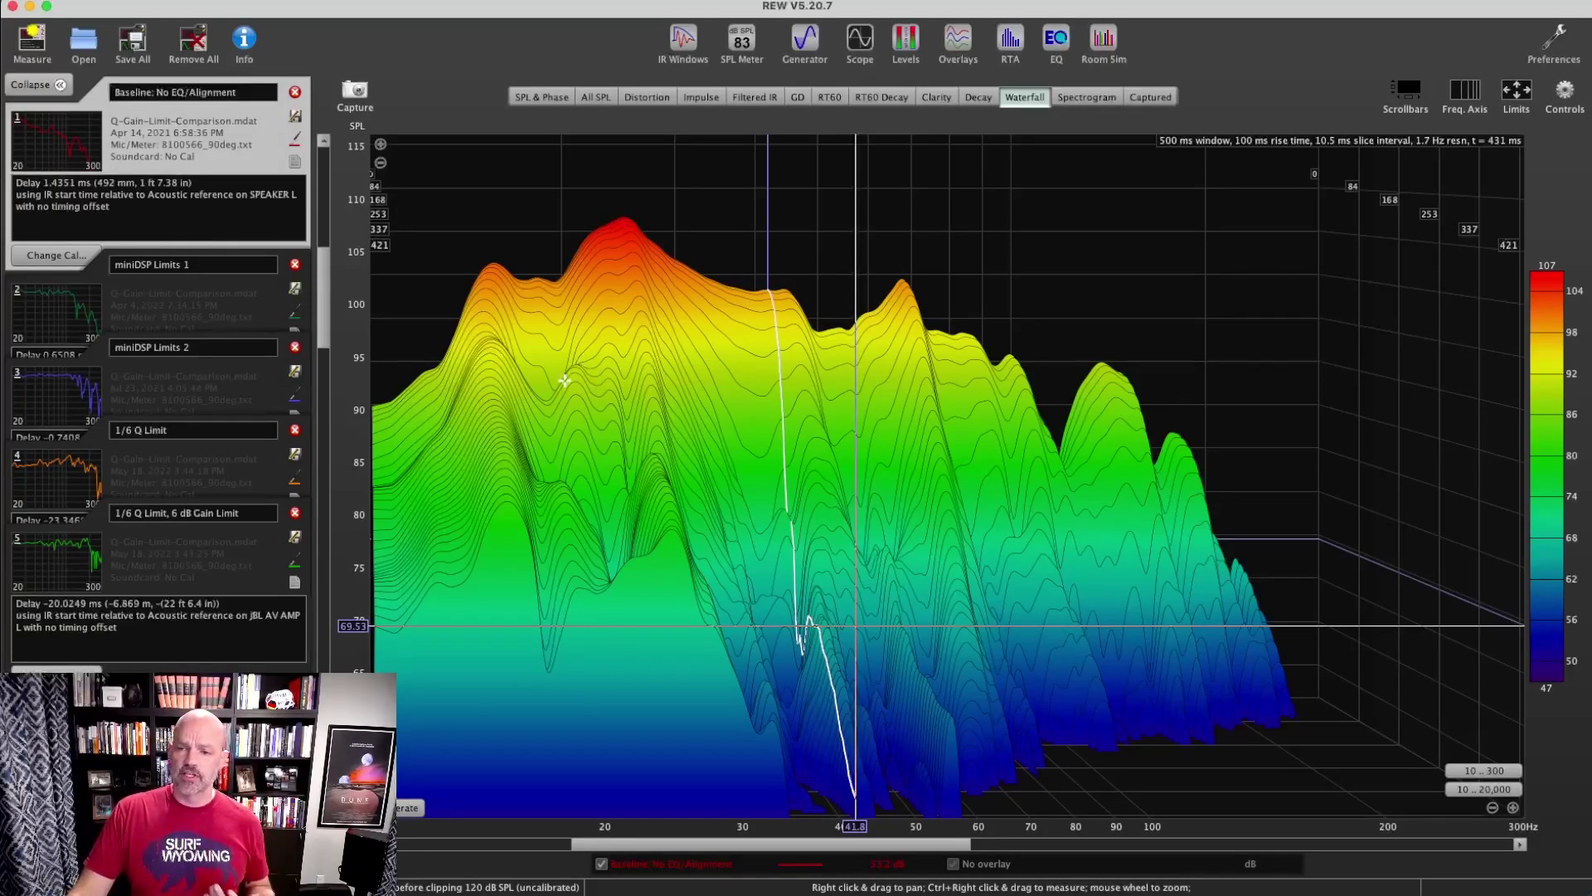
click(1562, 94)
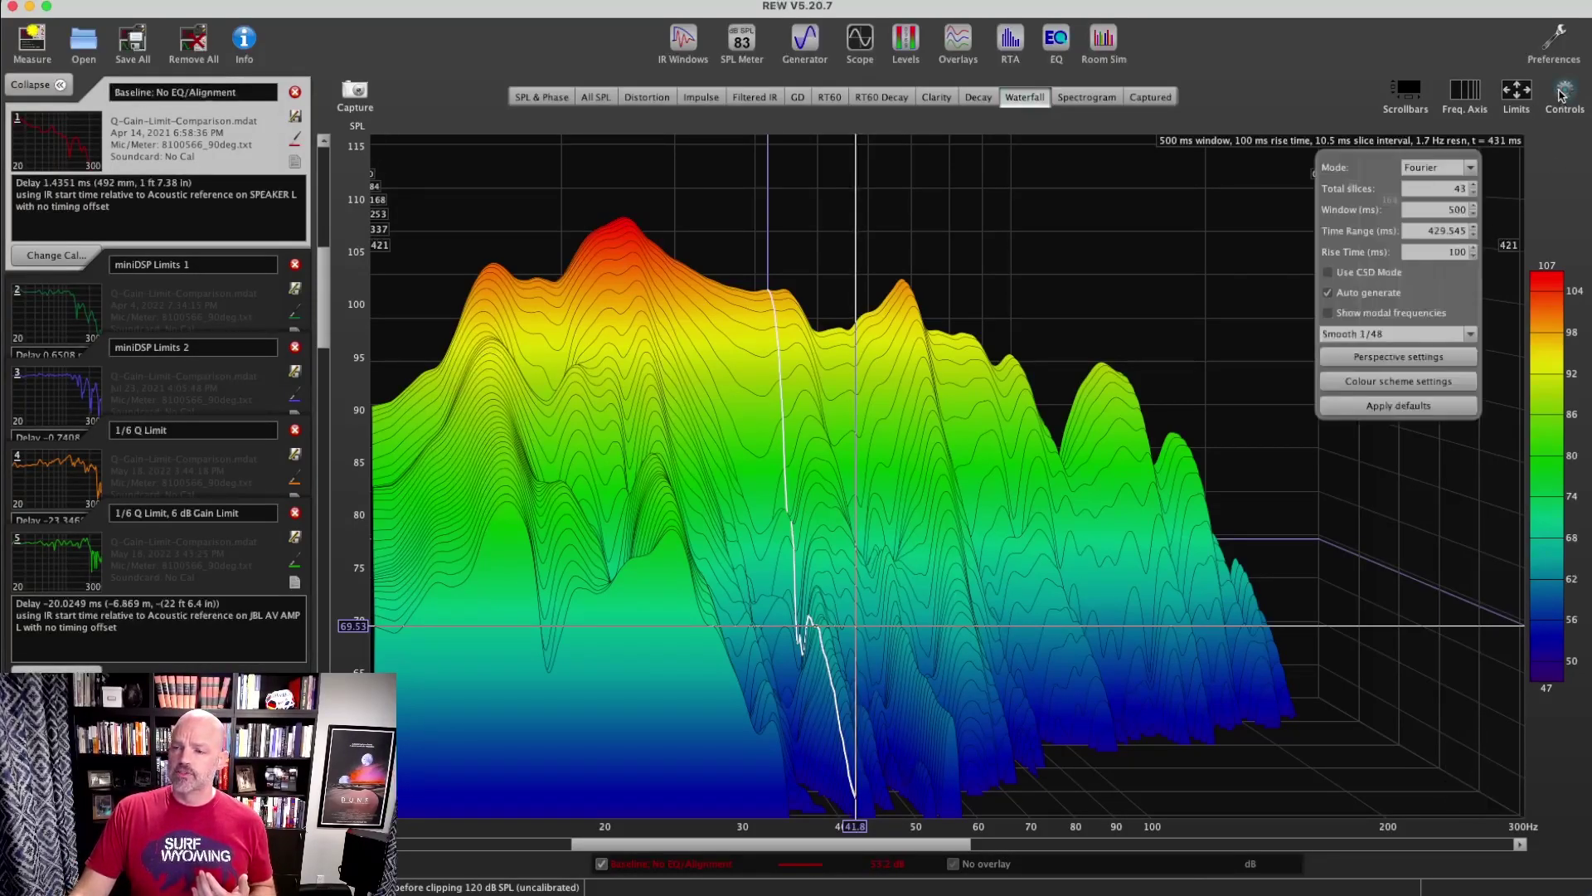
click(1425, 233)
text(450)
key(Return)
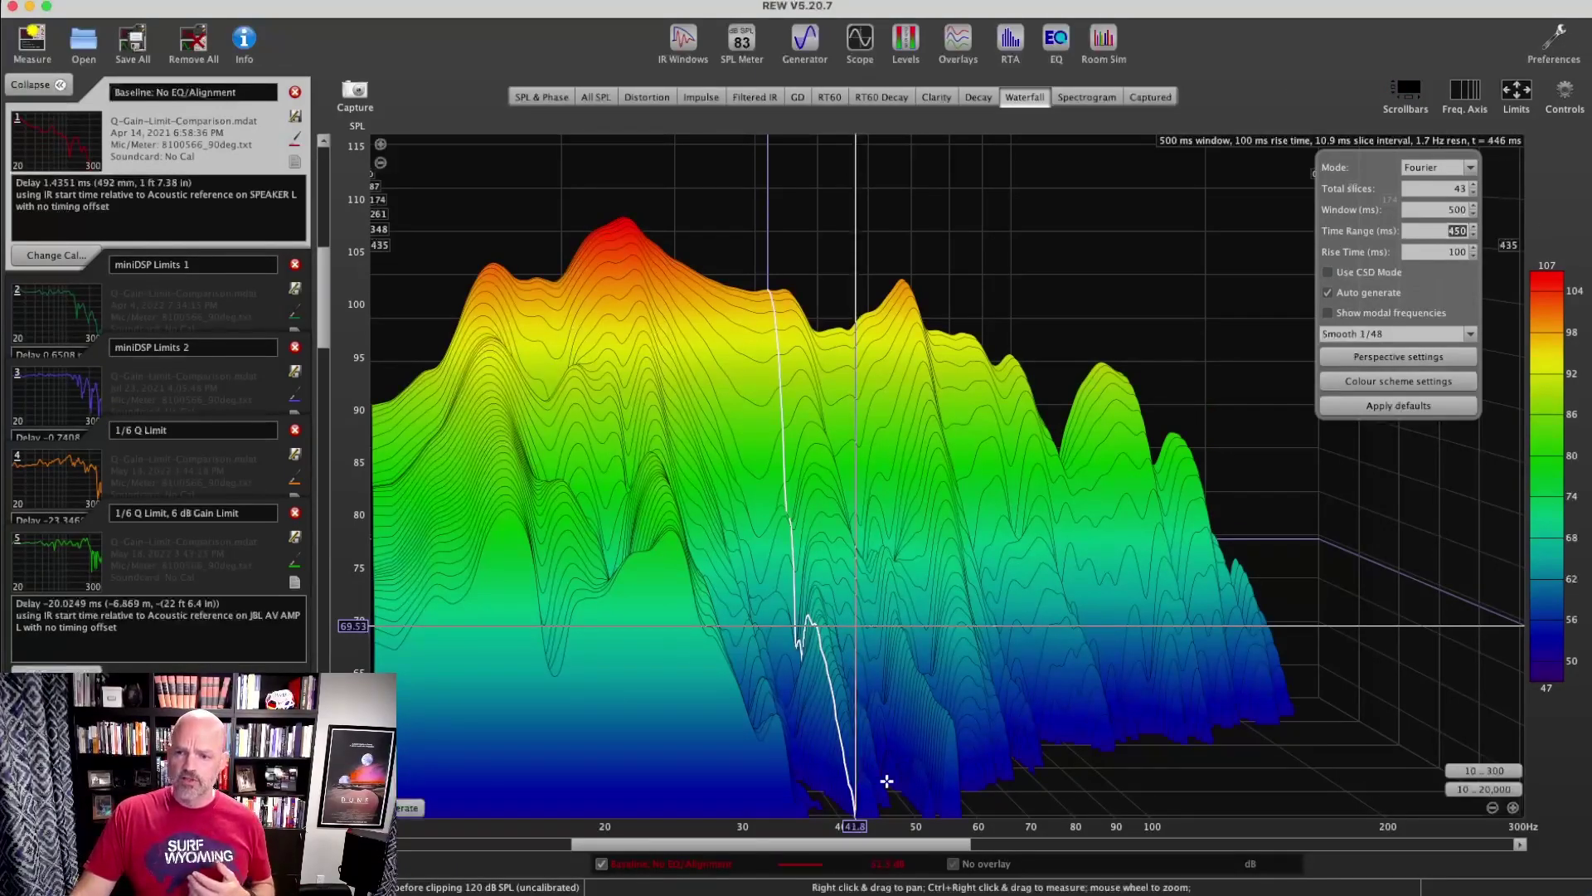
- Inspect the baseline waterfall's decay at about 56 Hz and about 24 Hz
click(952, 719)
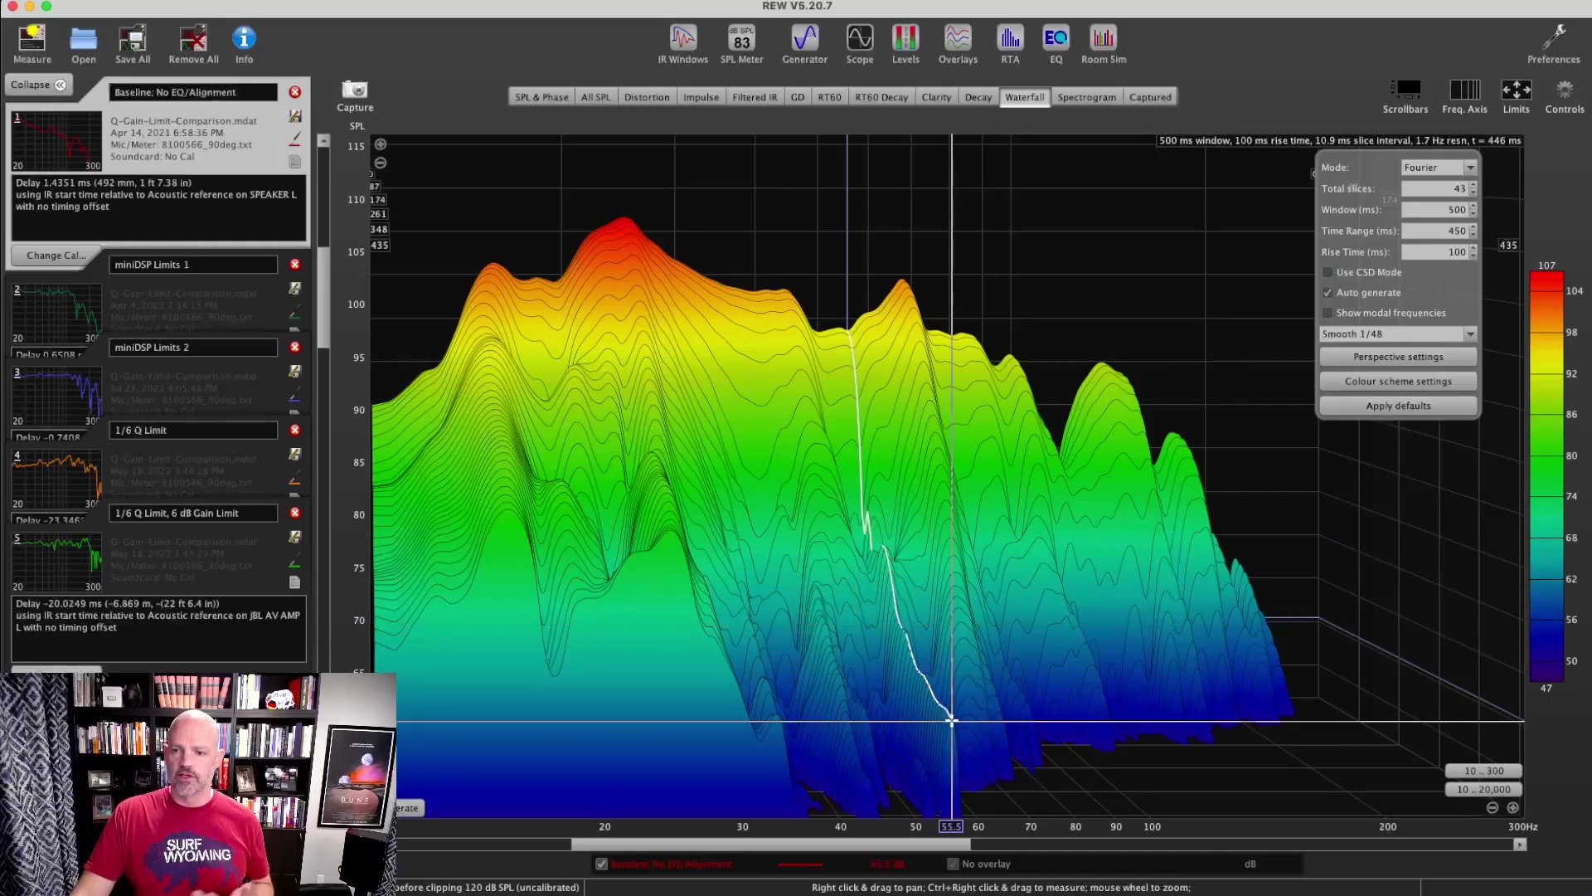
click(953, 720)
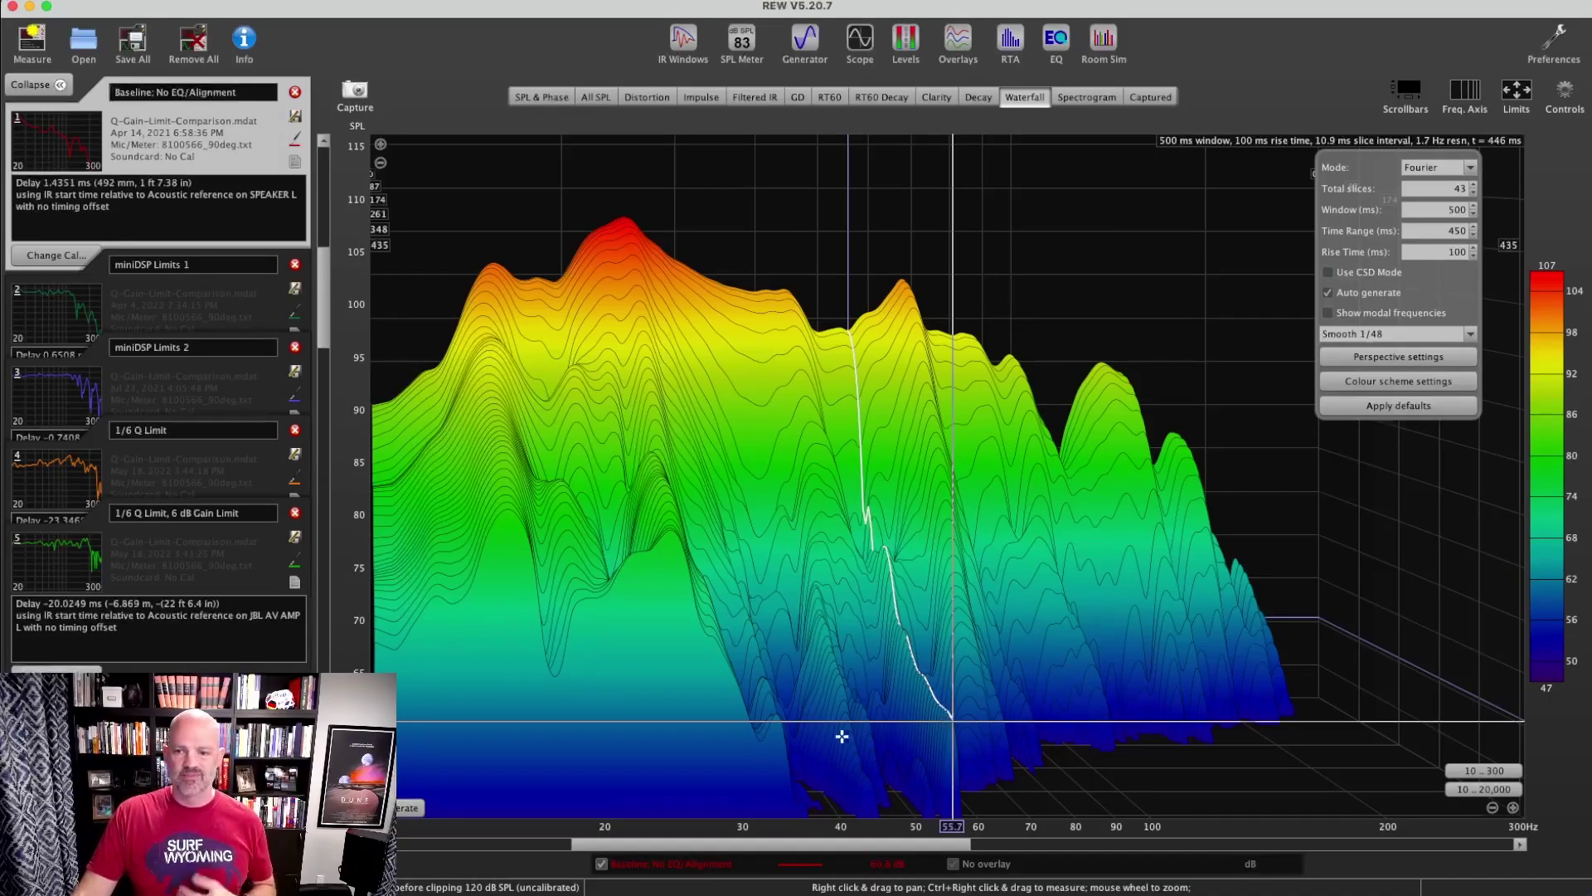
click(670, 531)
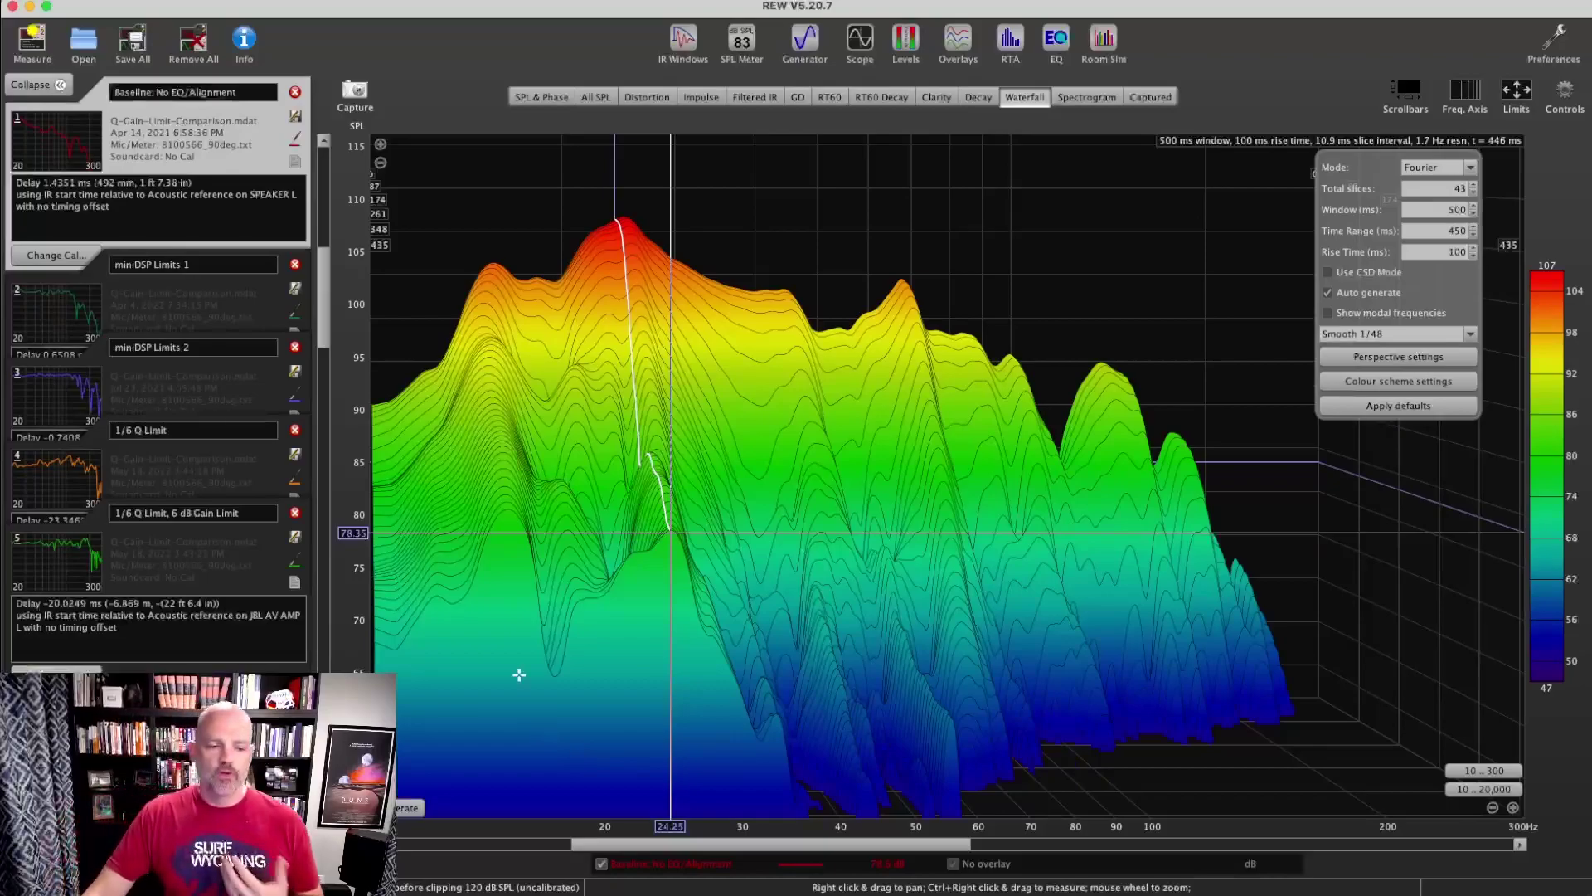
- Show the baseline's spectrogram without normalising to the peak at each frequency and inspect the energy at about 24 Hz
click(1105, 97)
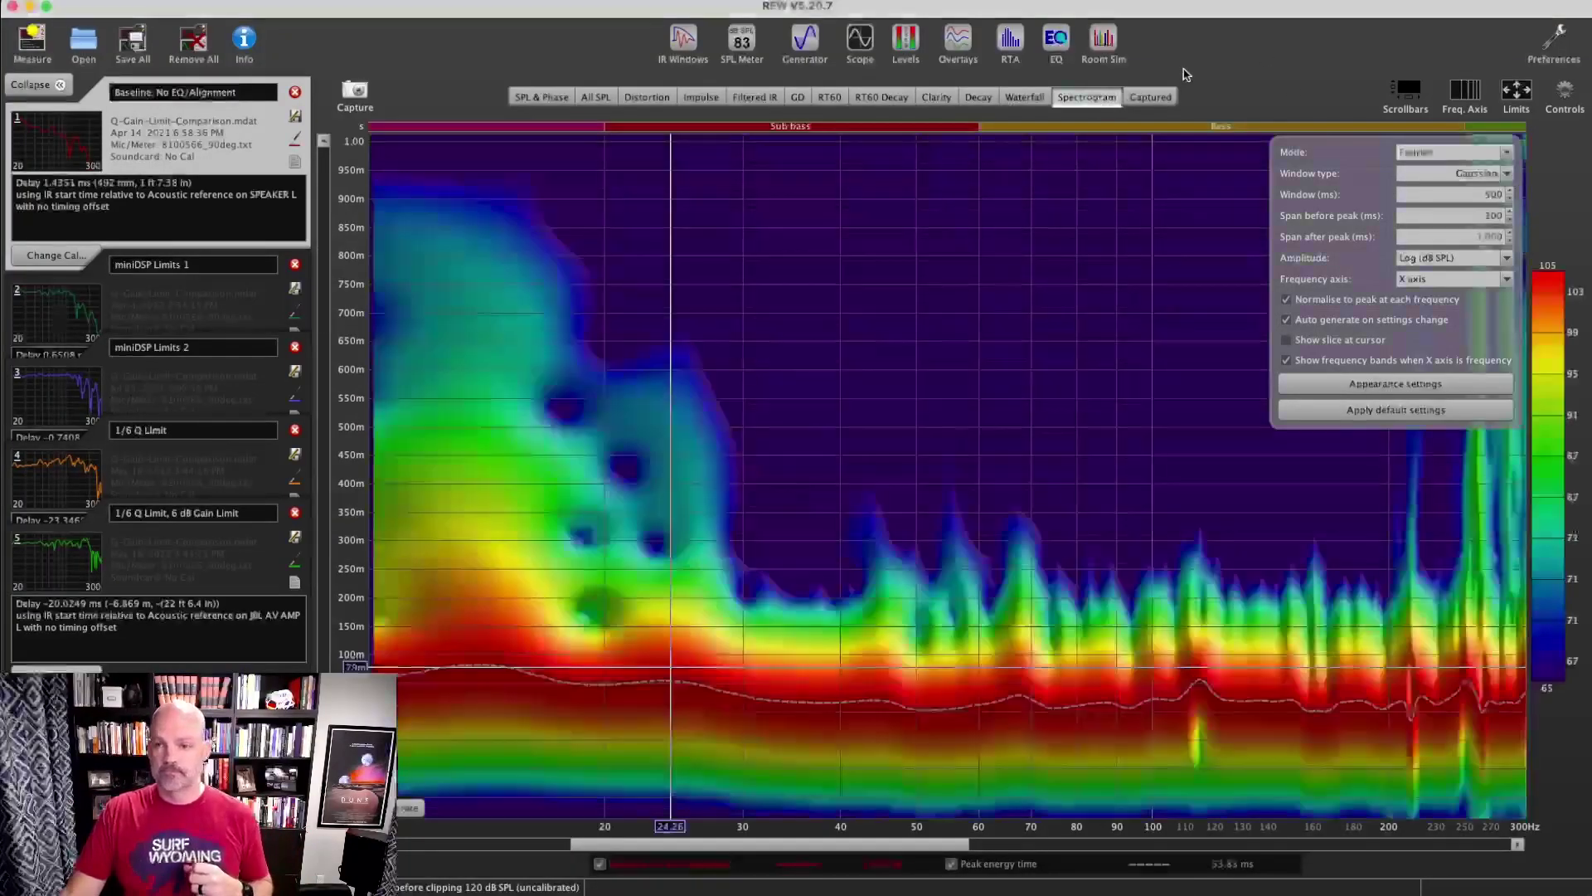
click(1561, 104)
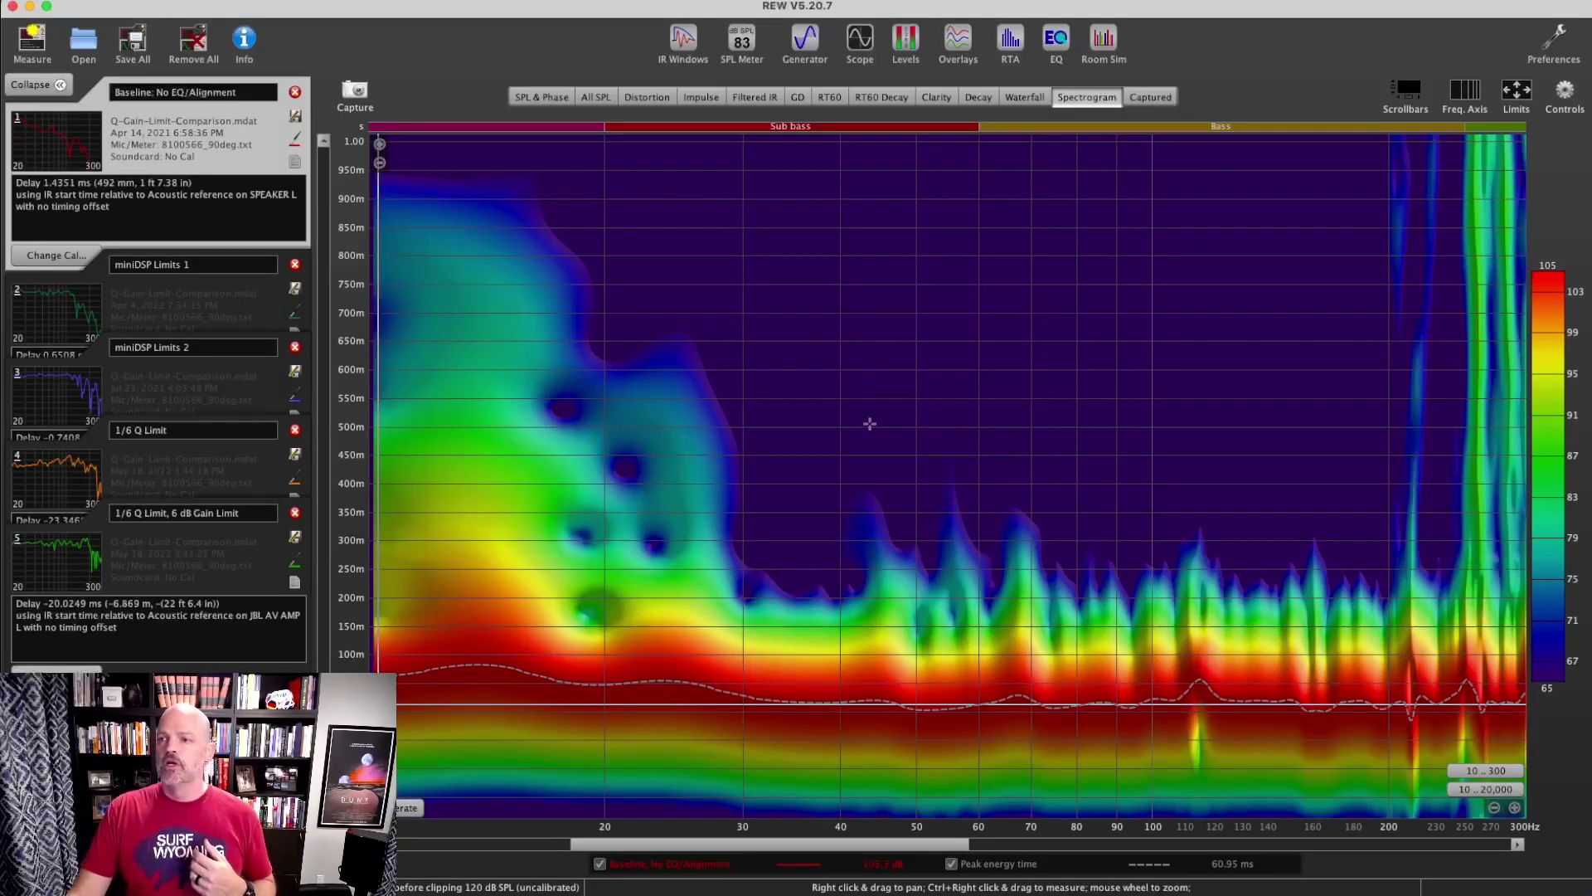
click(1564, 96)
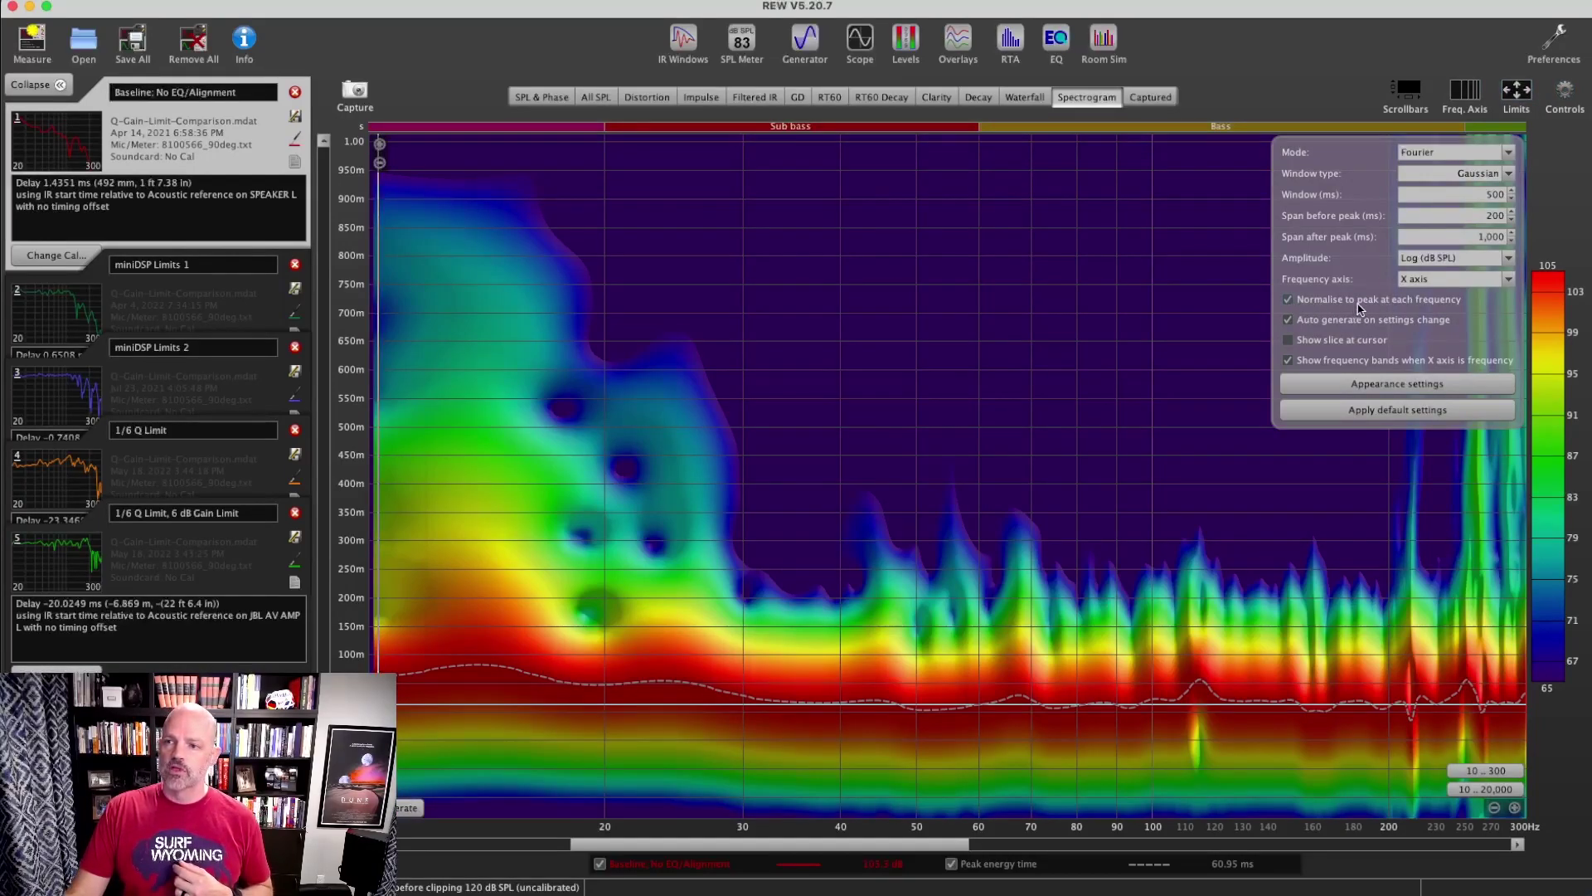
click(1288, 300)
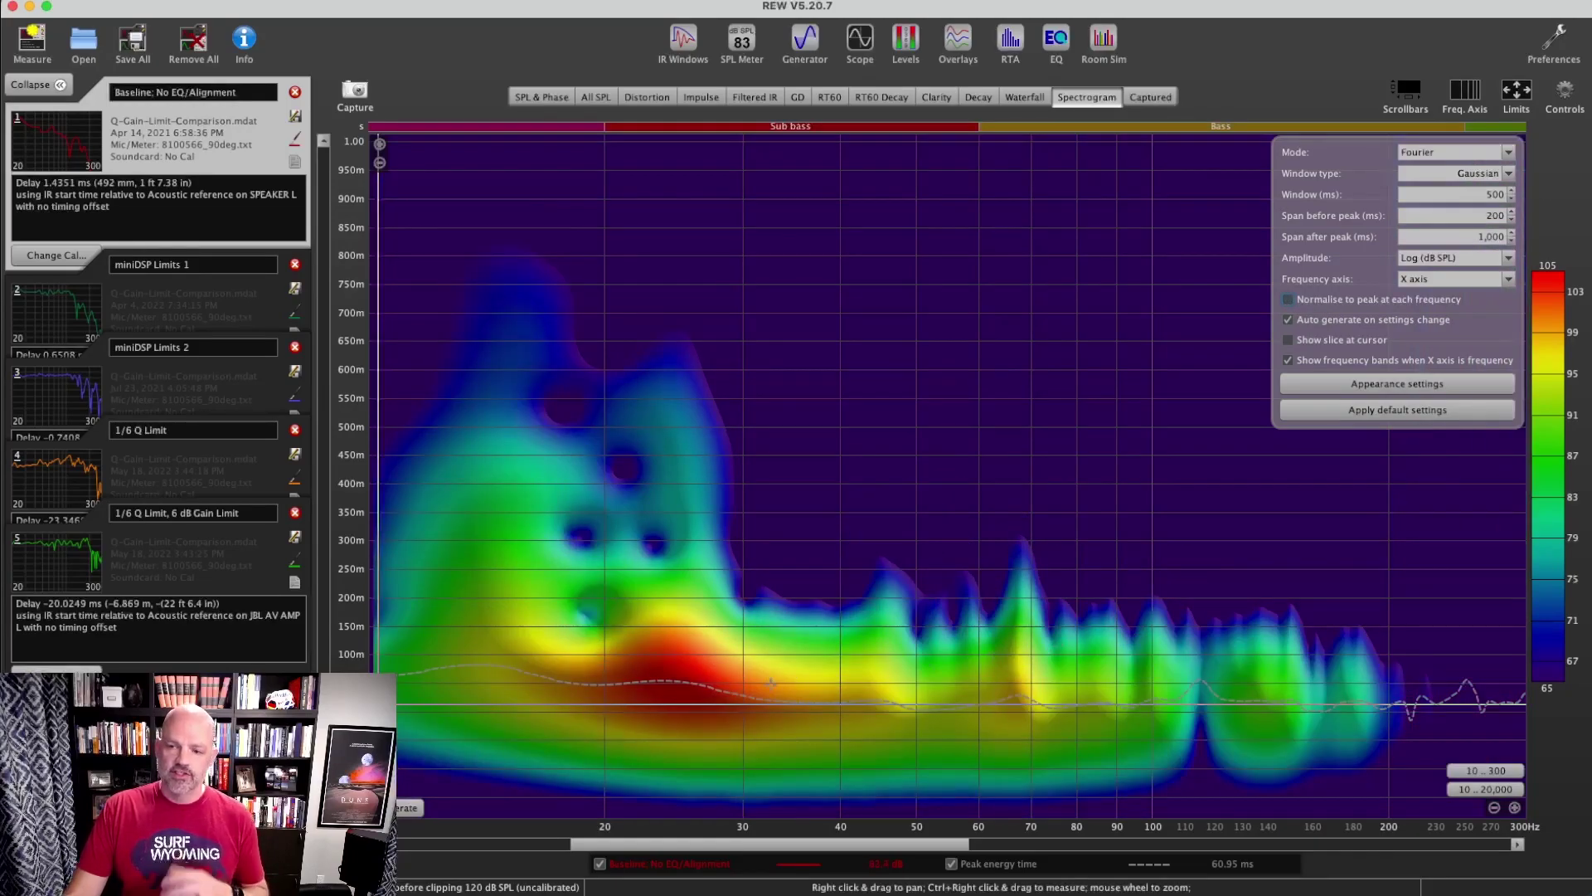
click(669, 680)
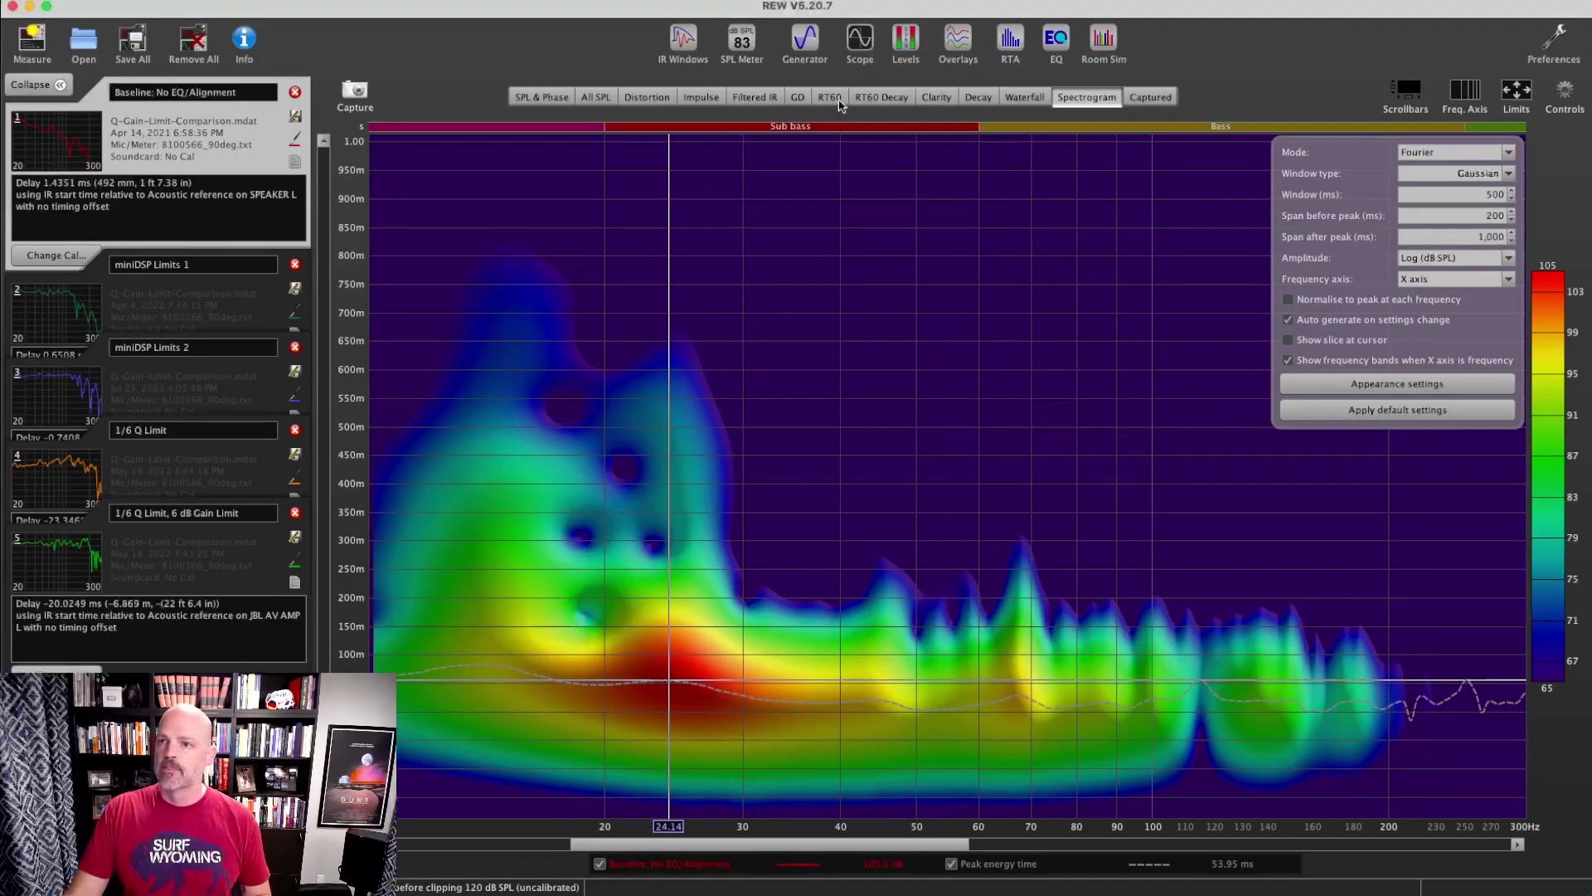
- Revisit the waterfall, then show the baseline spectrogram normalised to the peak at each frequency, with the cursor at about 449 ms
click(1025, 97)
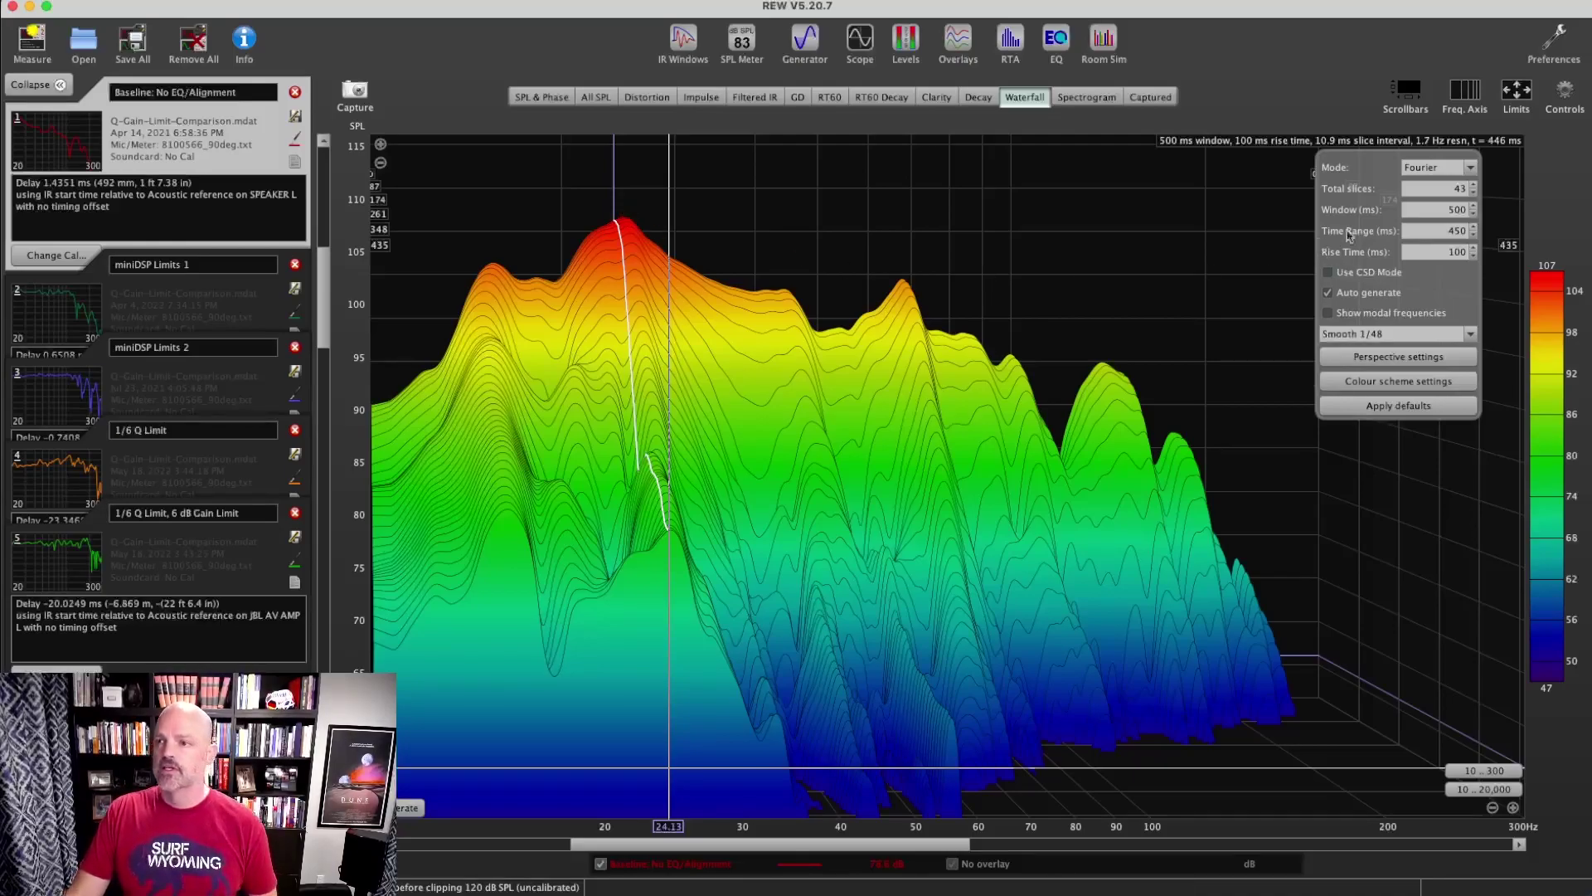
click(1090, 98)
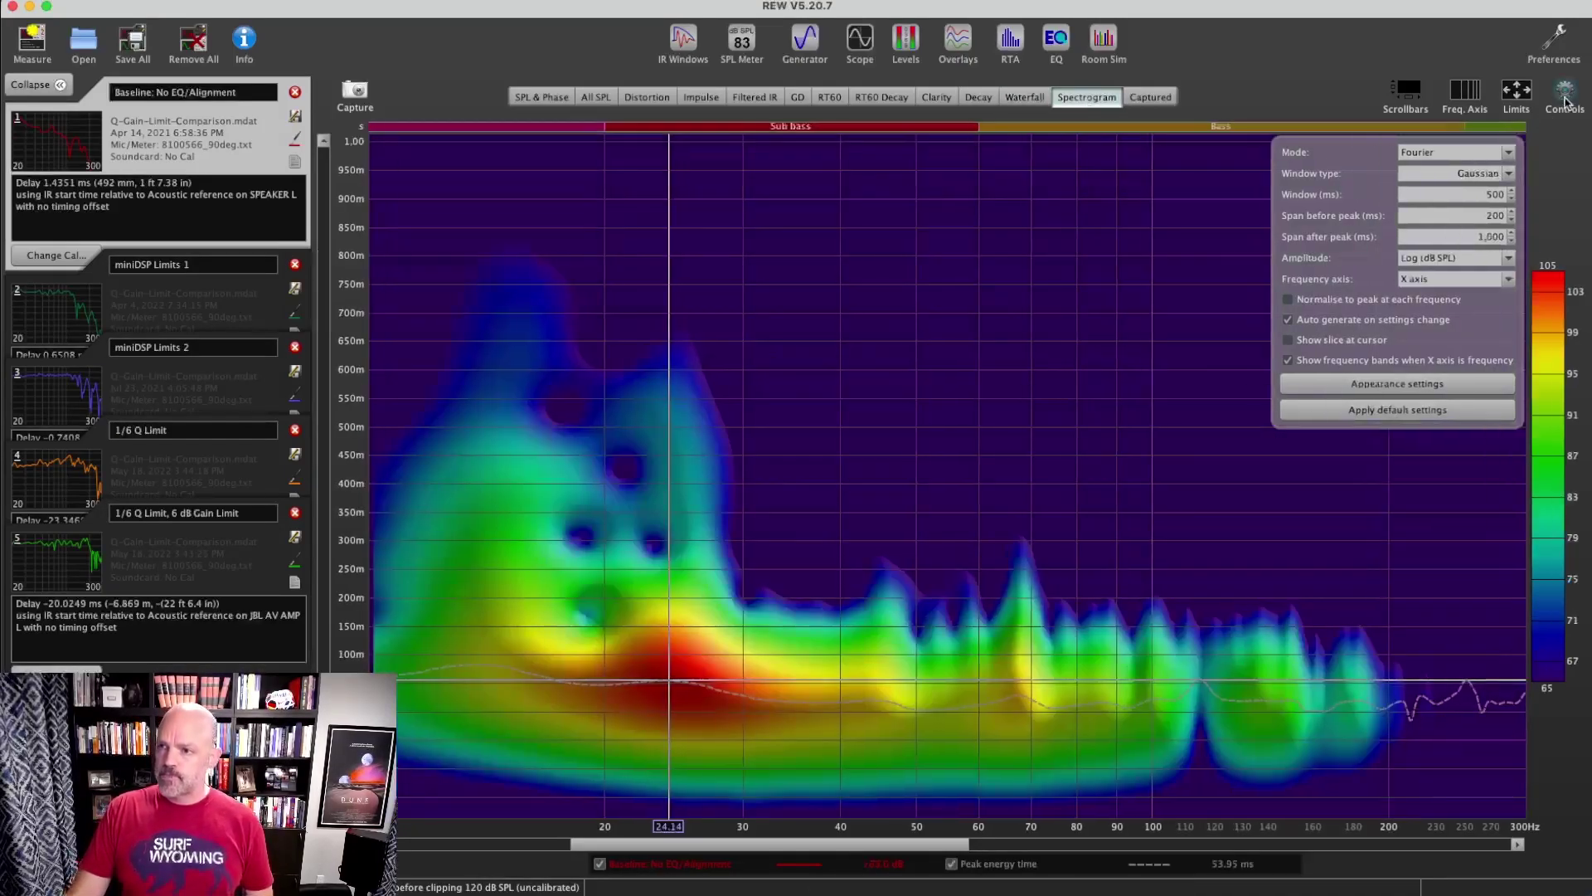
click(1566, 97)
click(1565, 97)
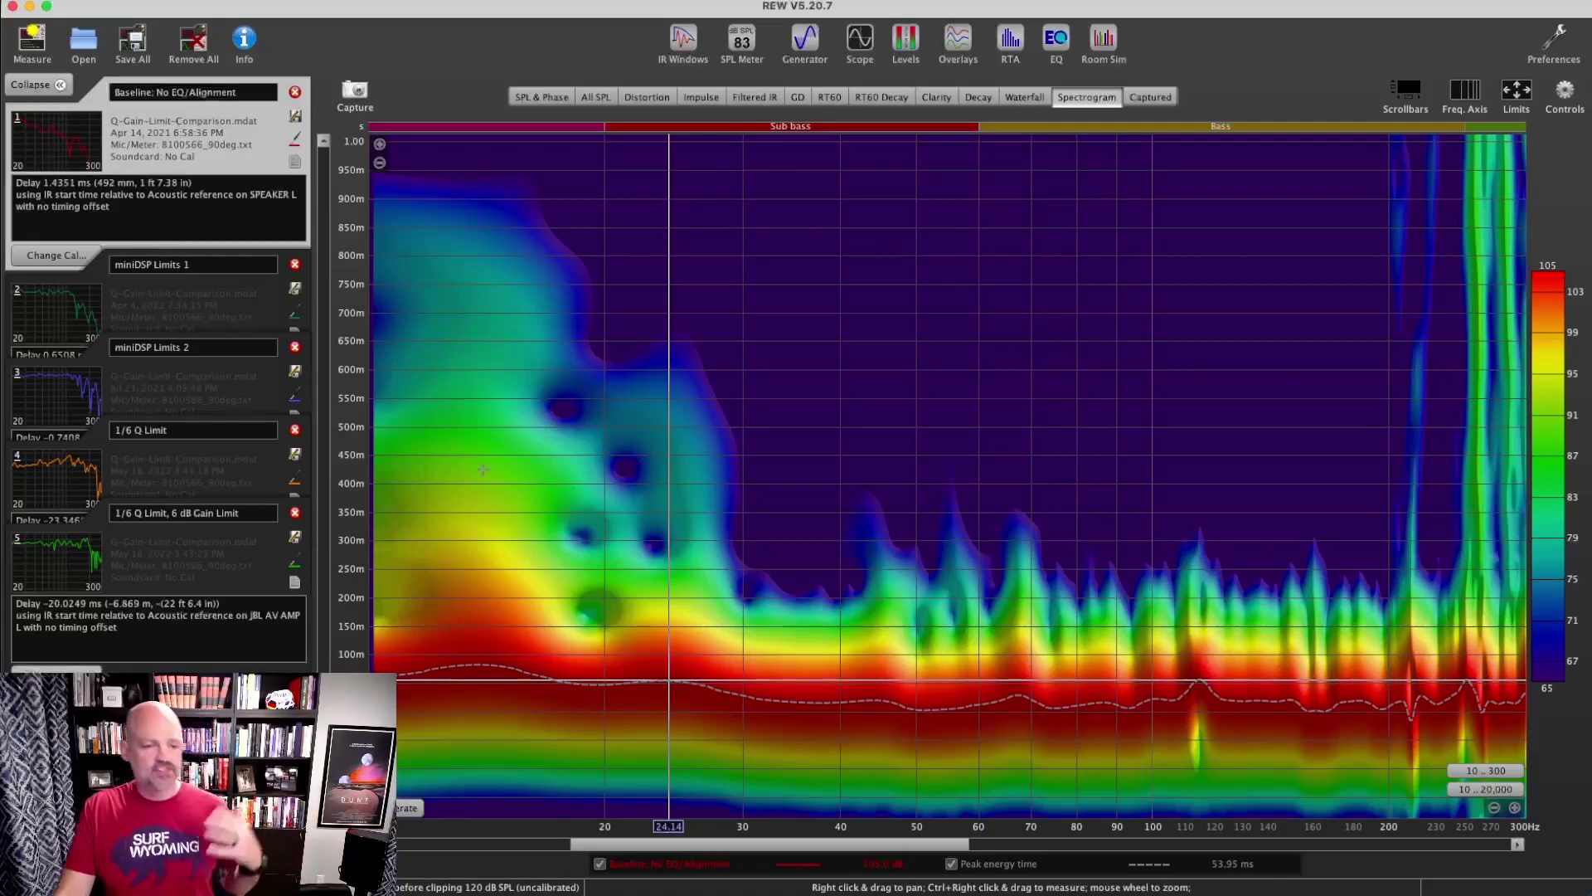
click(372, 455)
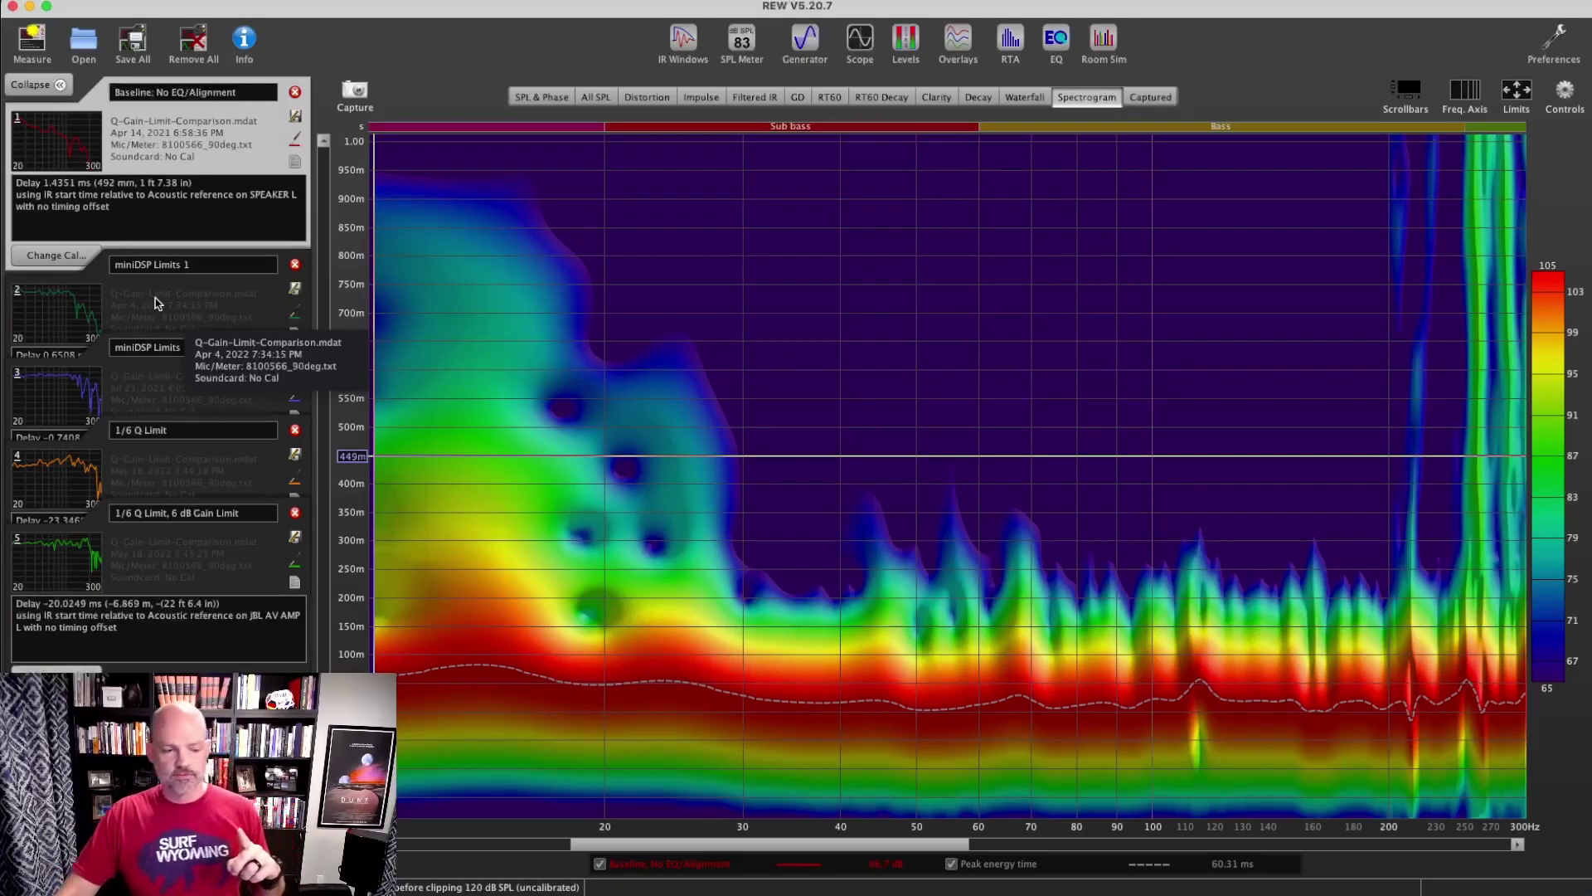
- Examine the miniDSP Limits 1 spectrogram at the peak energy bump near 45 Hz and at about 447 ms
click(155, 303)
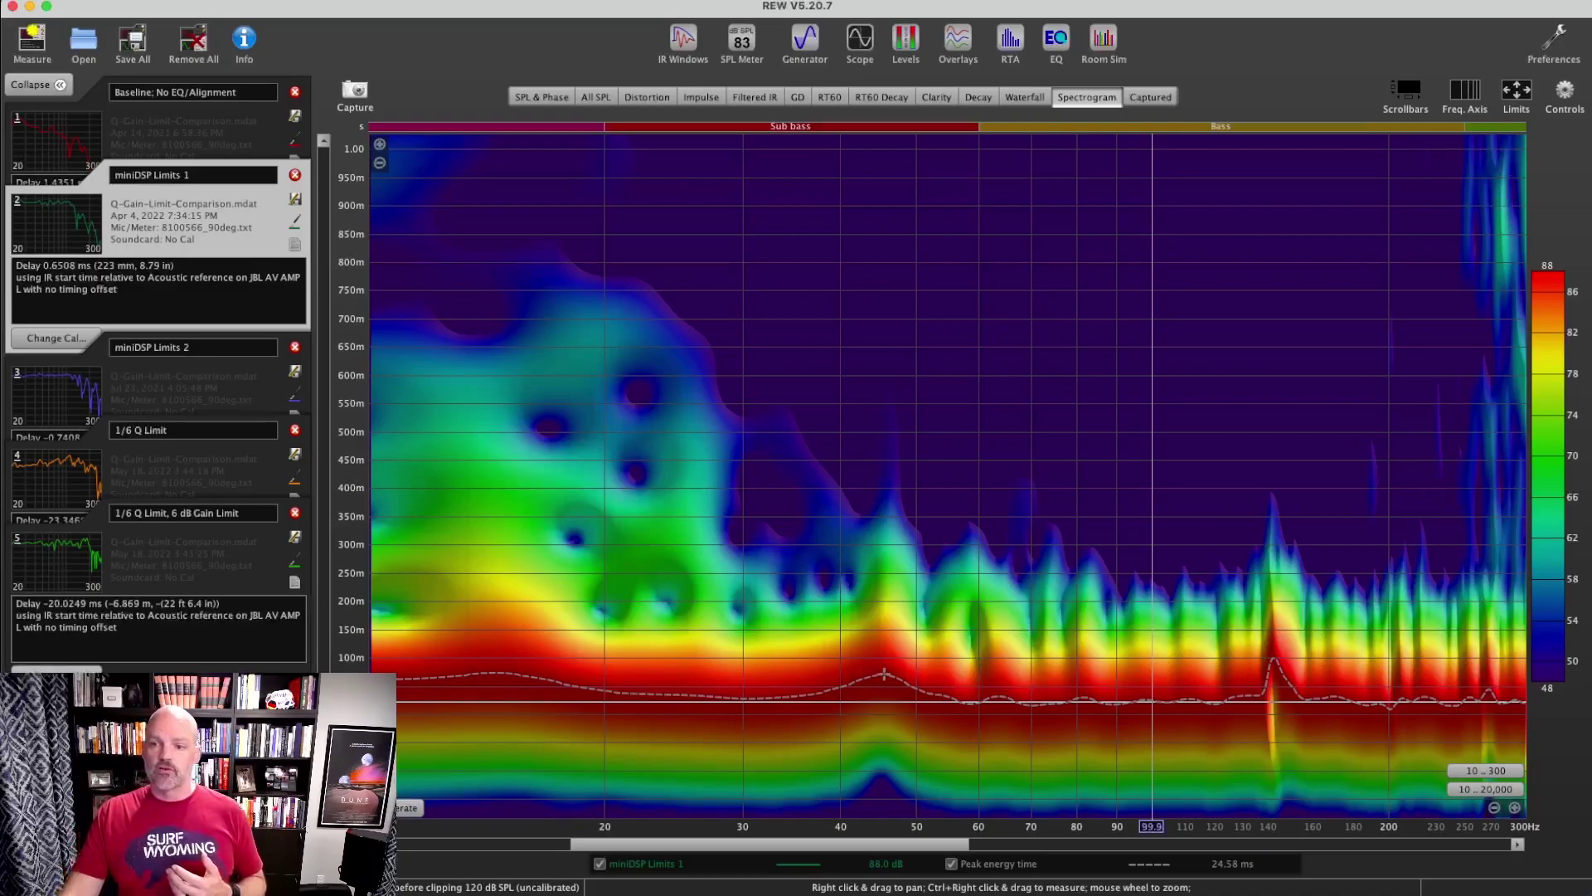
click(882, 674)
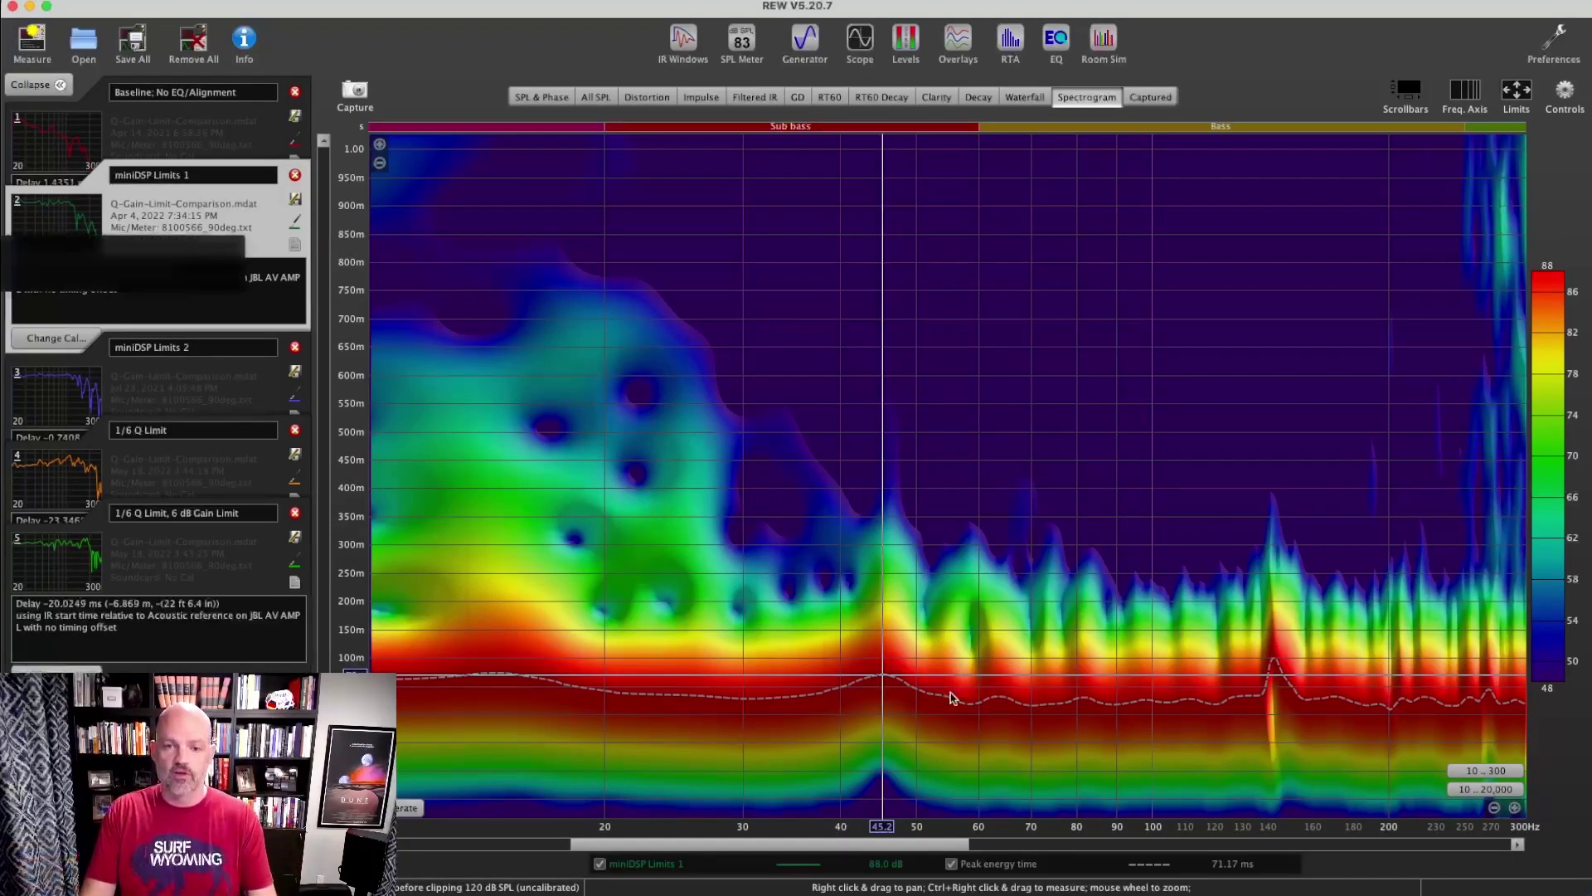
right_click(166, 243)
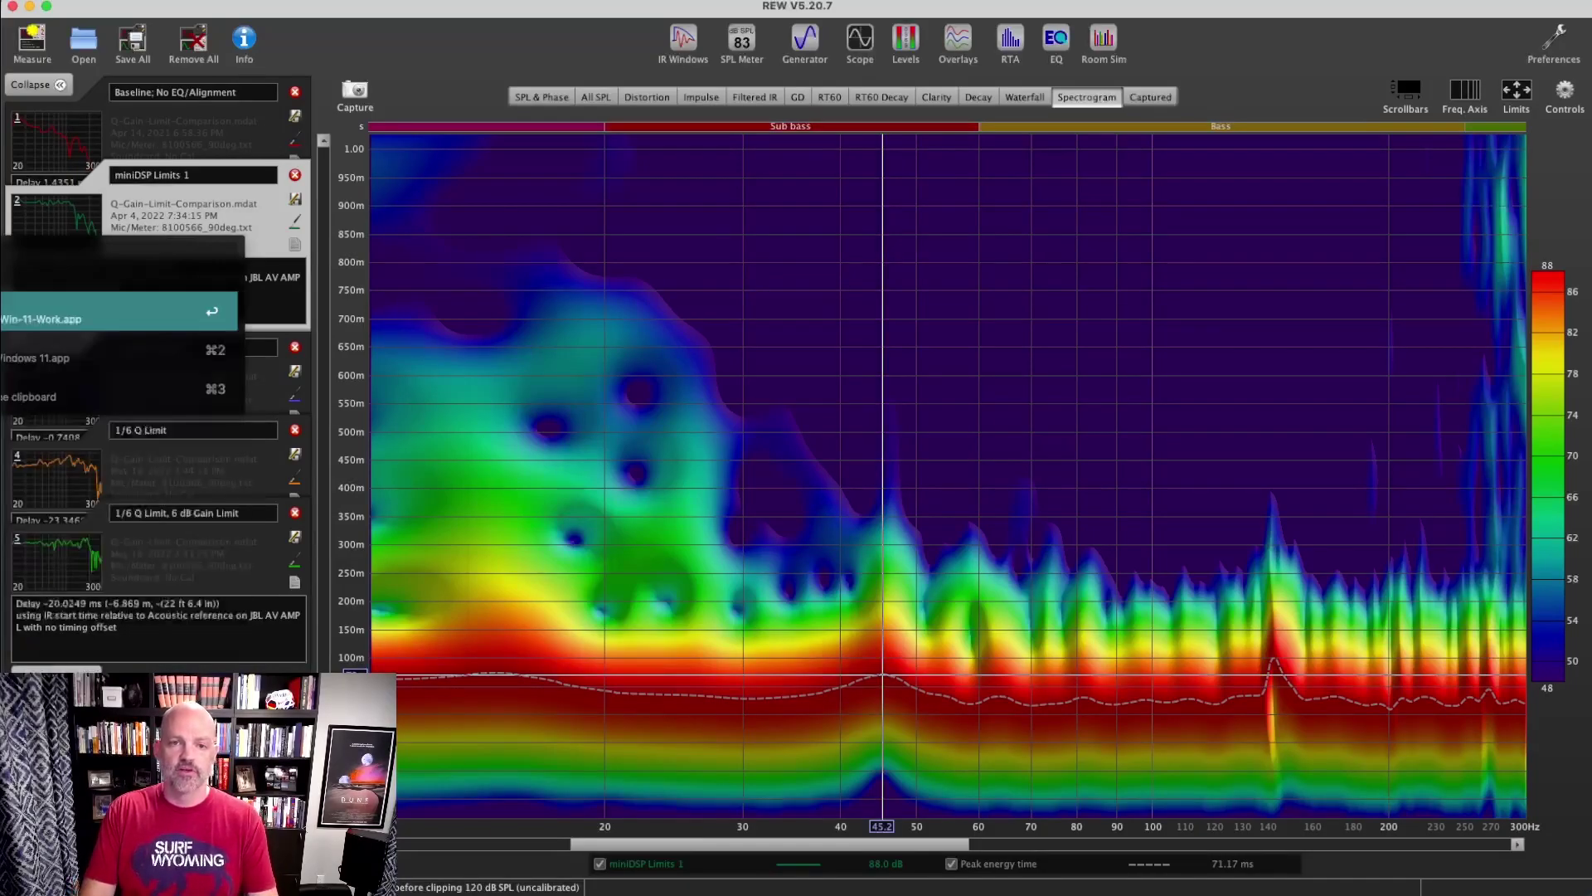
click(116, 314)
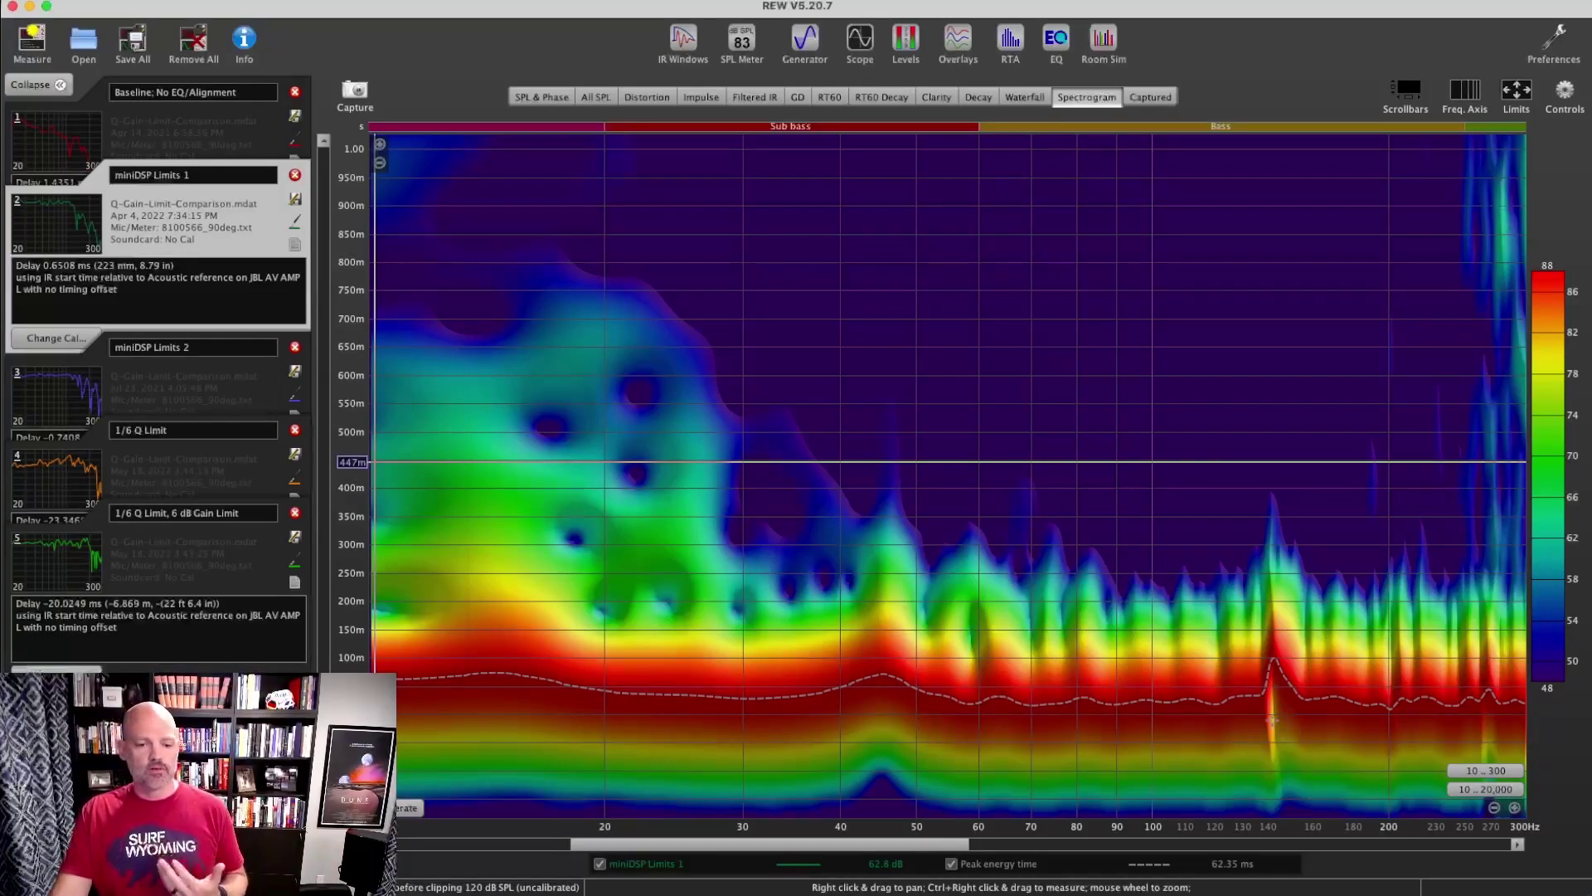
- Examine the spectrograms of miniDSP Limits 2 and 1/6 Q Limit, checking the latter's peak energy time at about 46 Hz
click(160, 380)
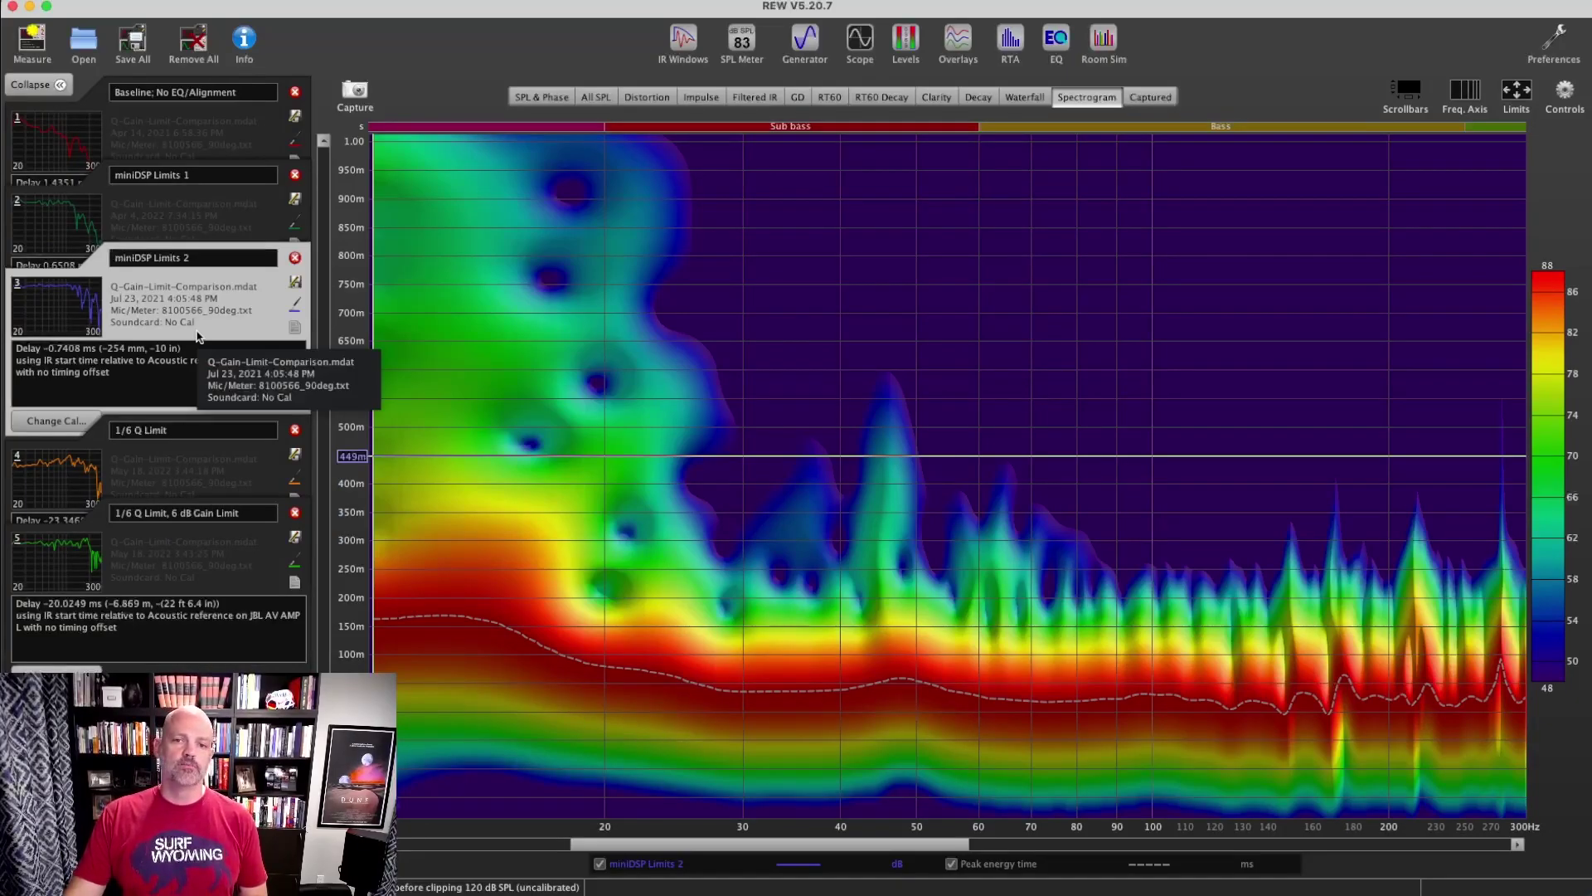
click(139, 455)
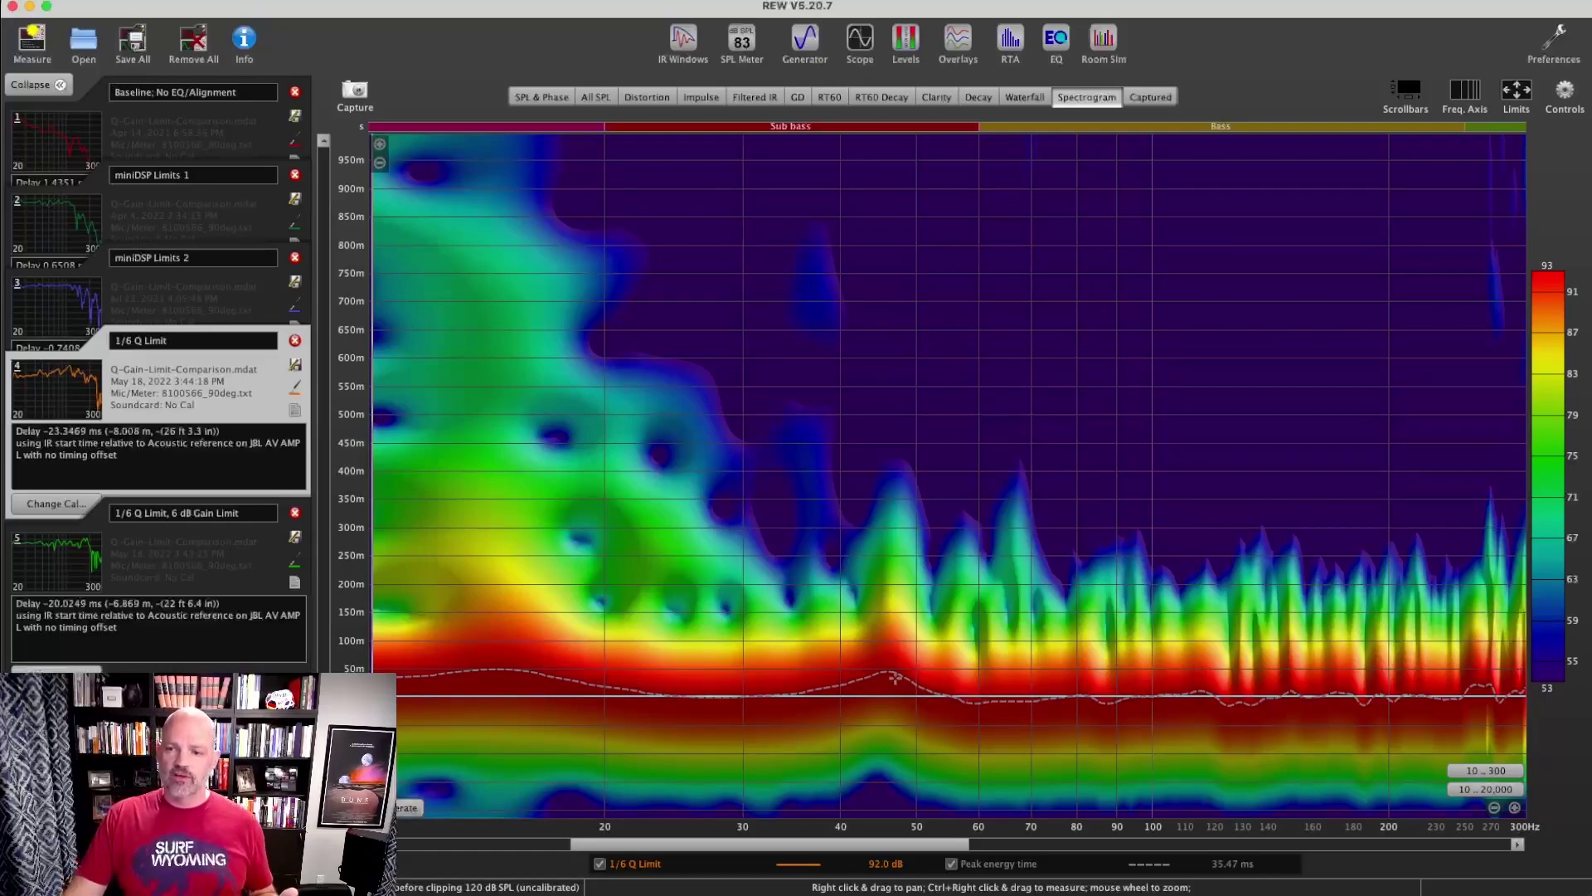
click(884, 669)
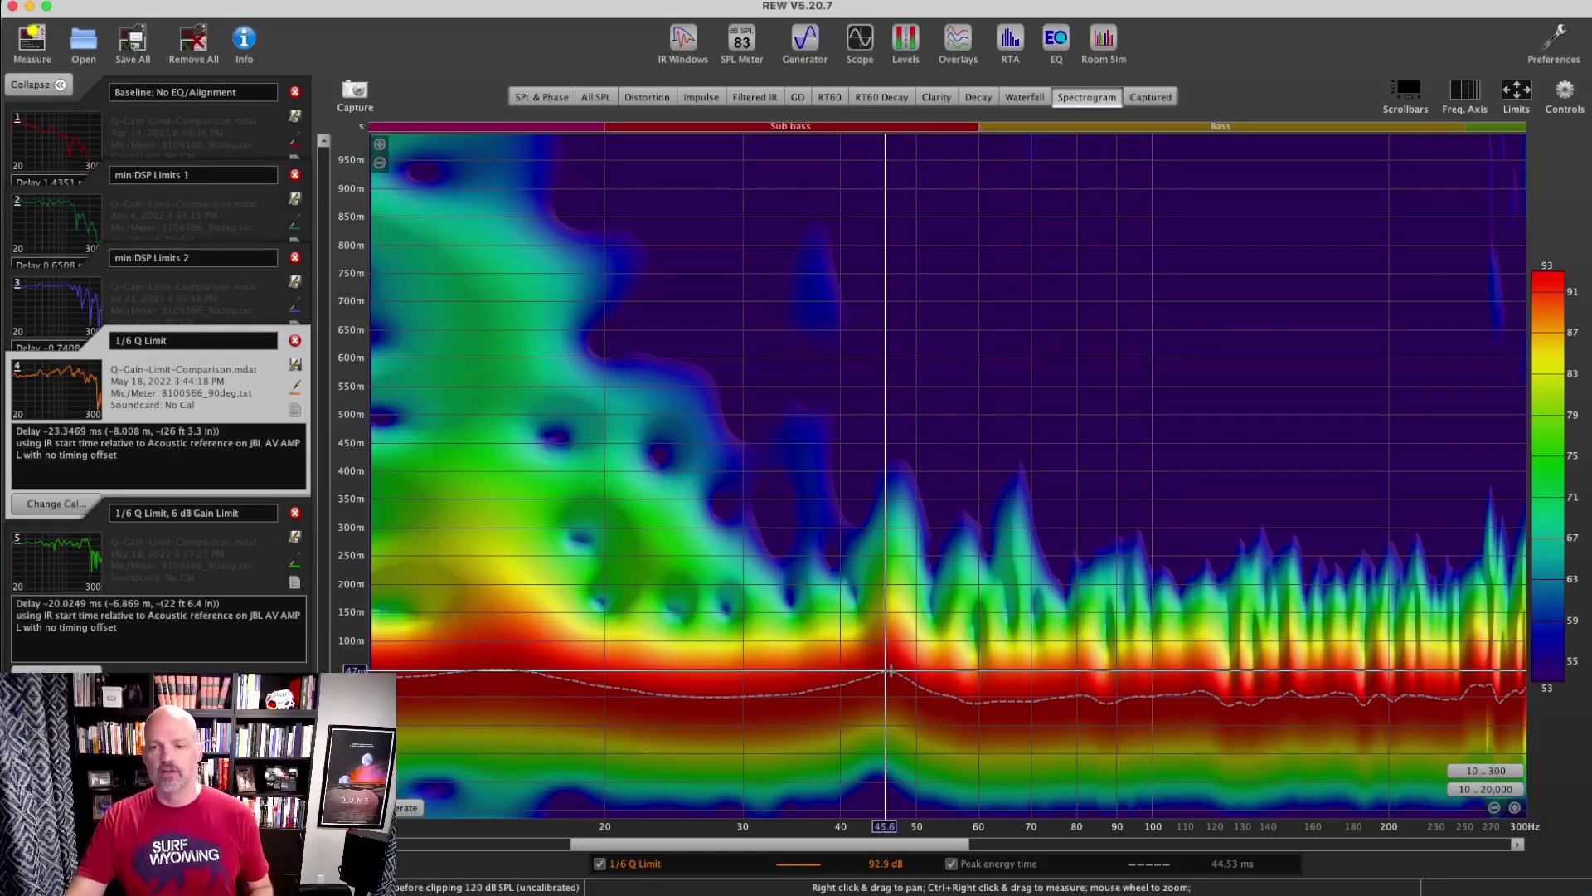
click(377, 697)
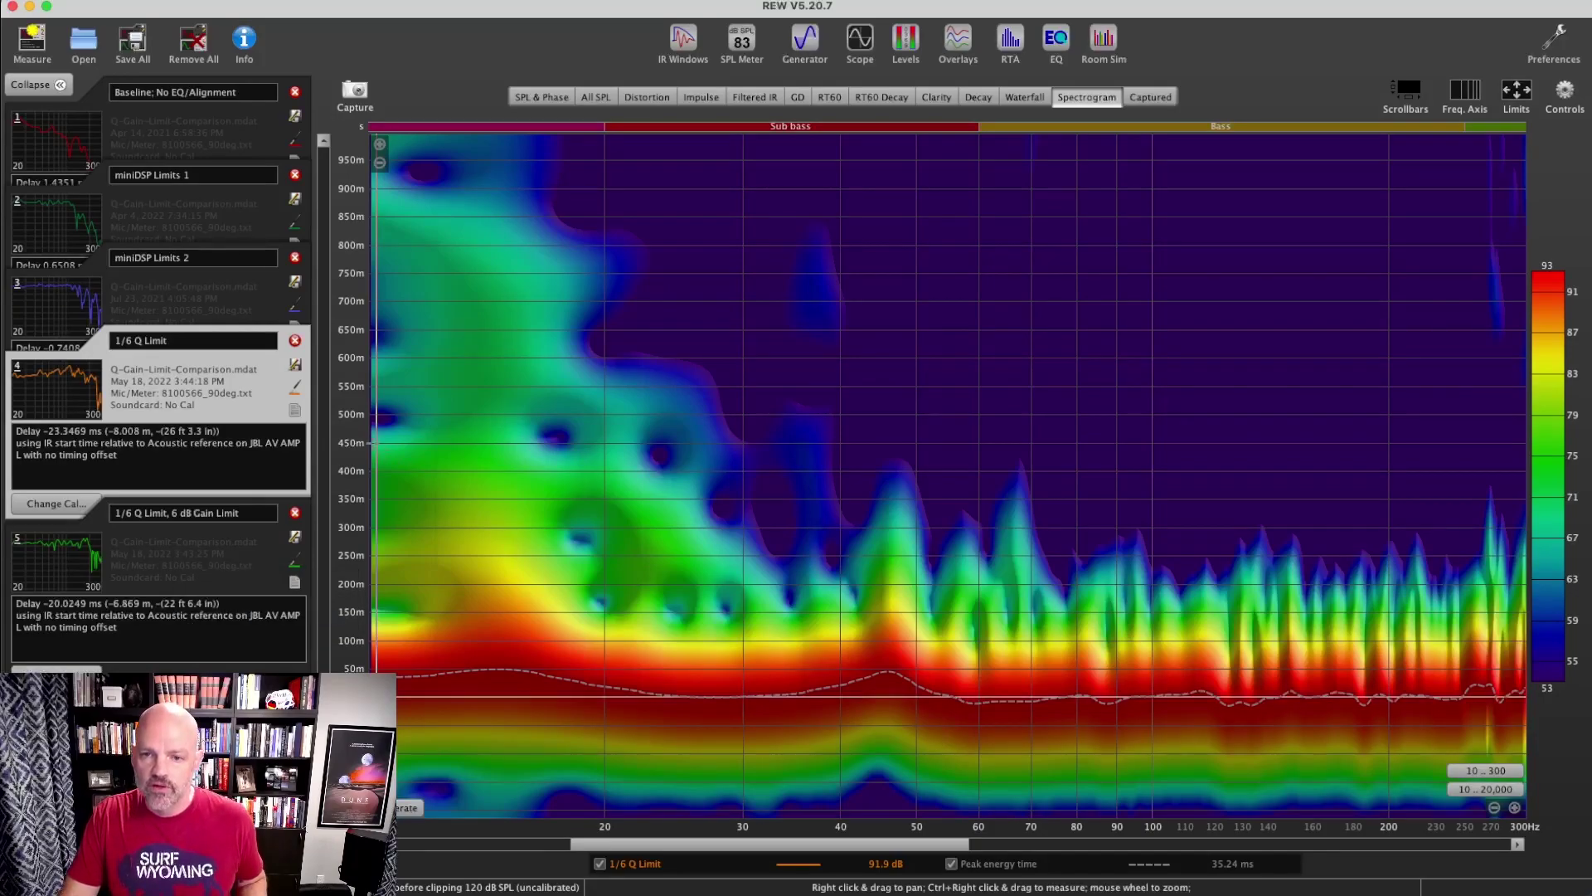
- Inspect the 1/6 Q Limit, 6 dB Gain Limit spectrogram at about 100 Hz, then return to the baseline's spectrogram
click(180, 570)
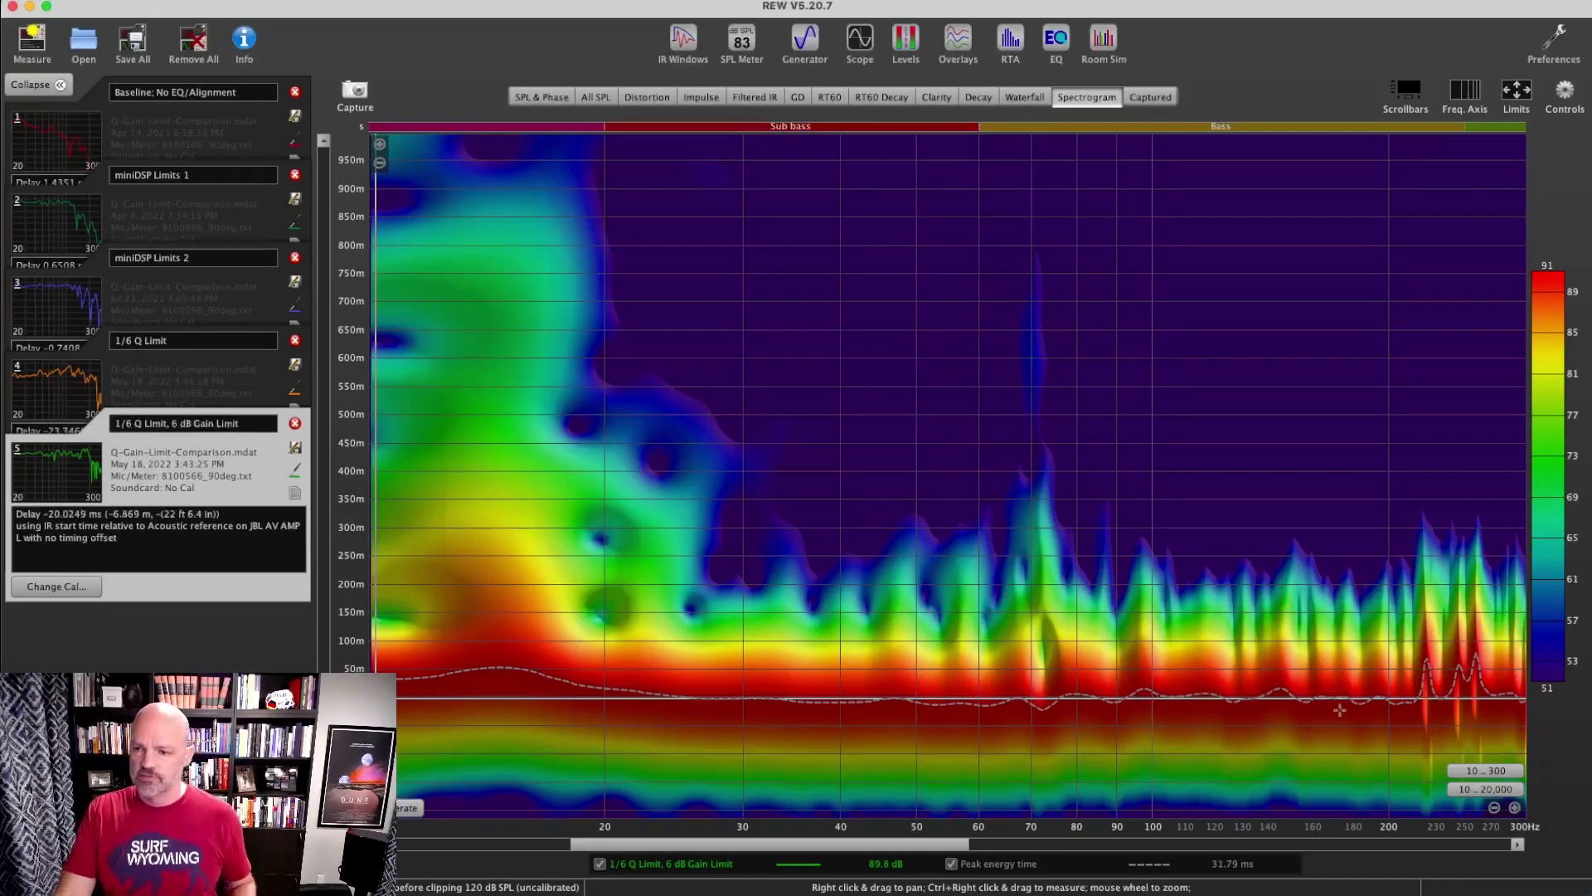
click(1154, 692)
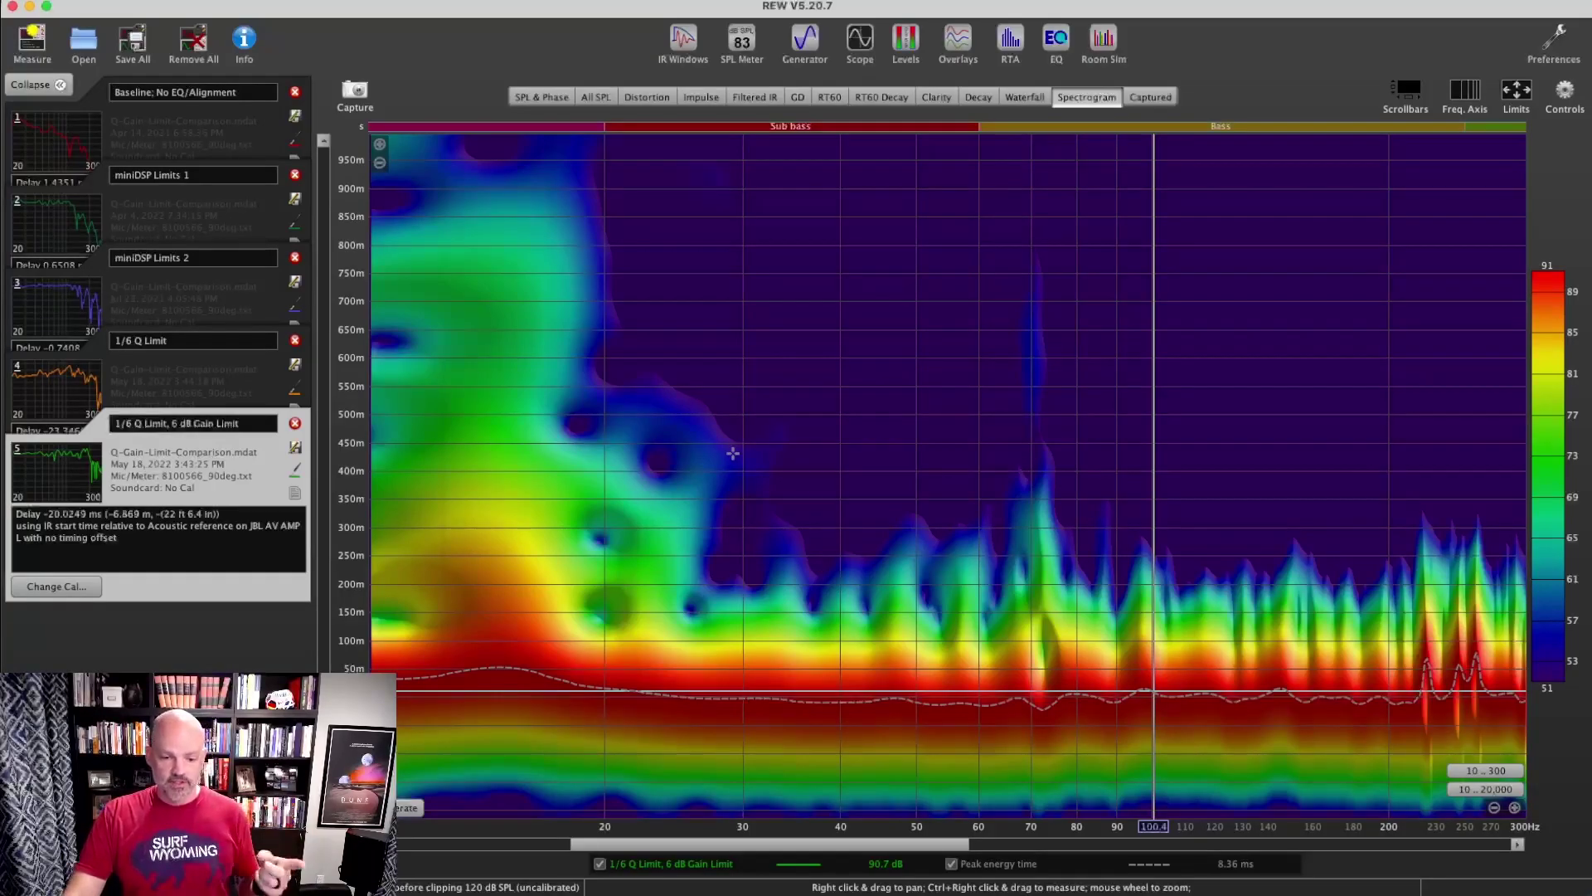
click(137, 136)
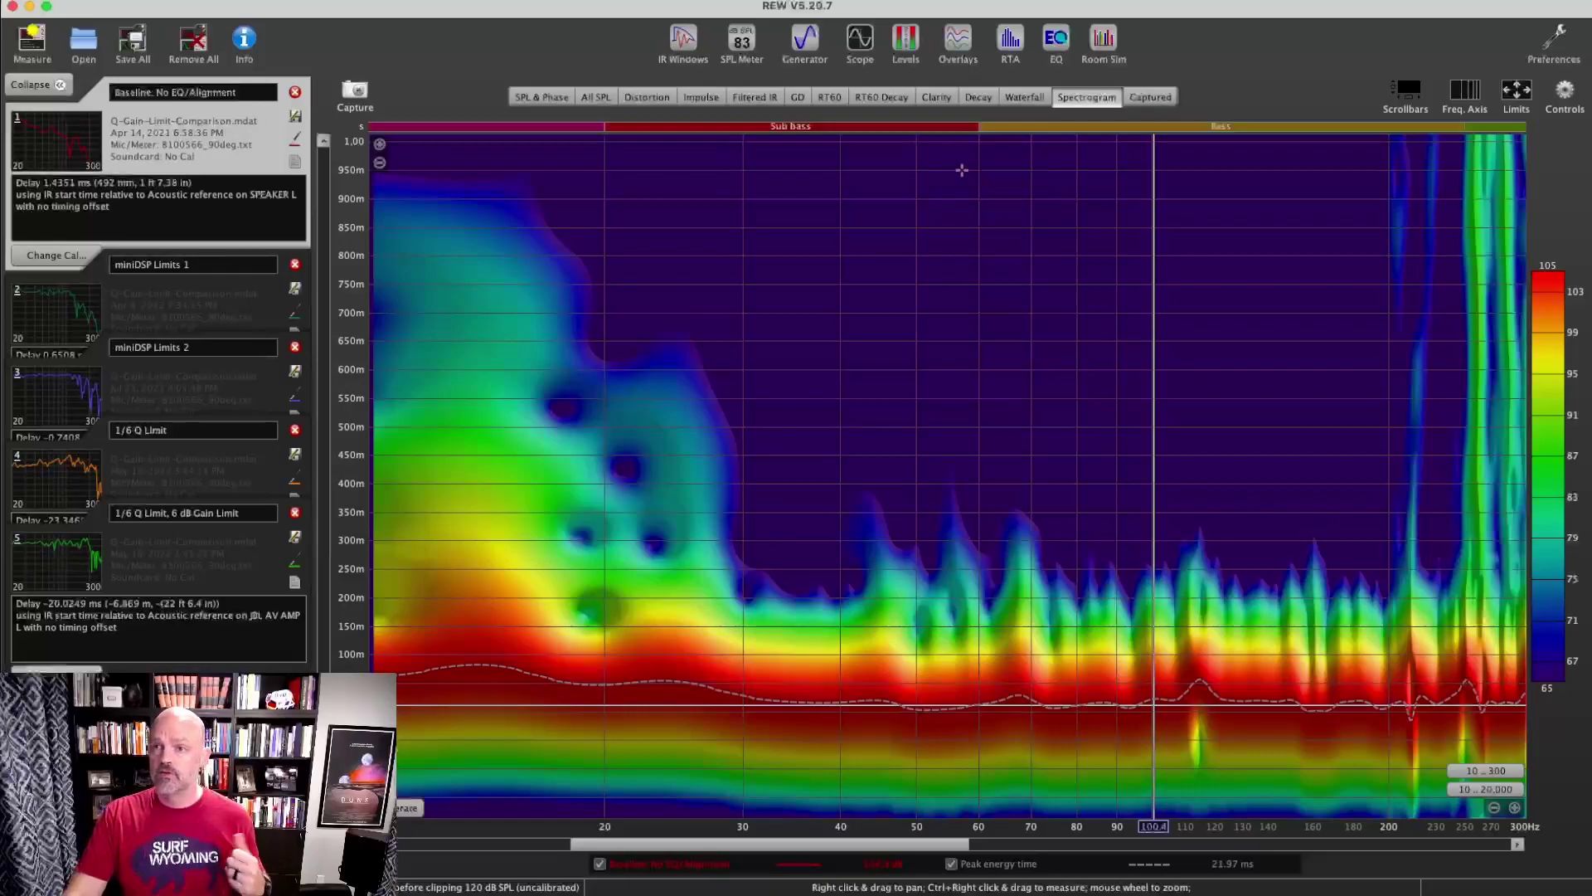
- Show the baseline's group delay graph and examine it against the 0 and 20 ms levels and at about 100 Hz
click(798, 97)
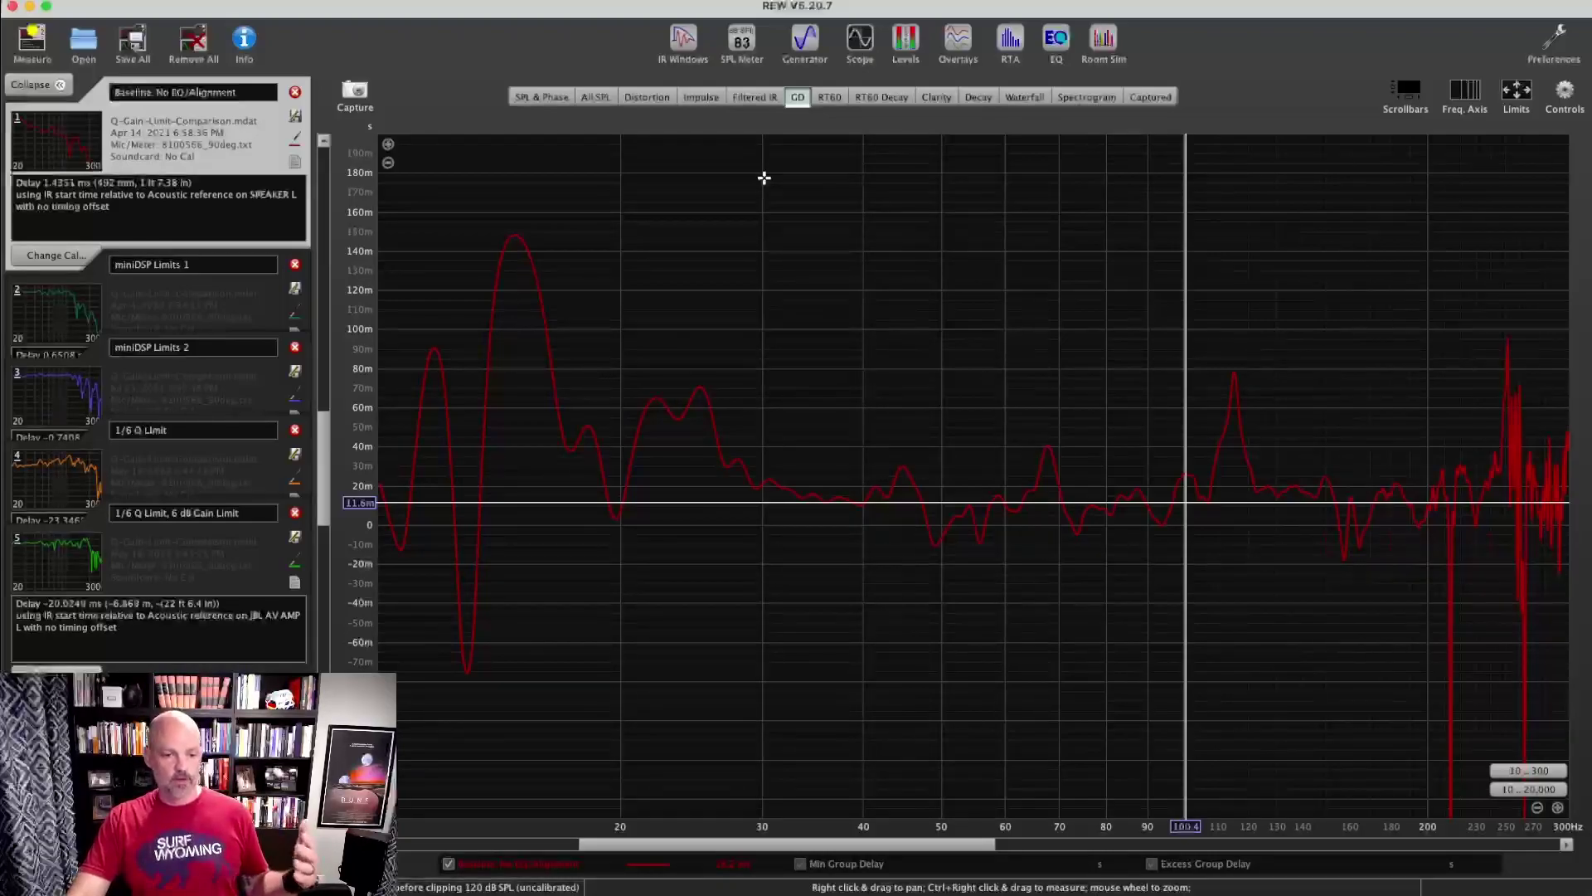
click(377, 526)
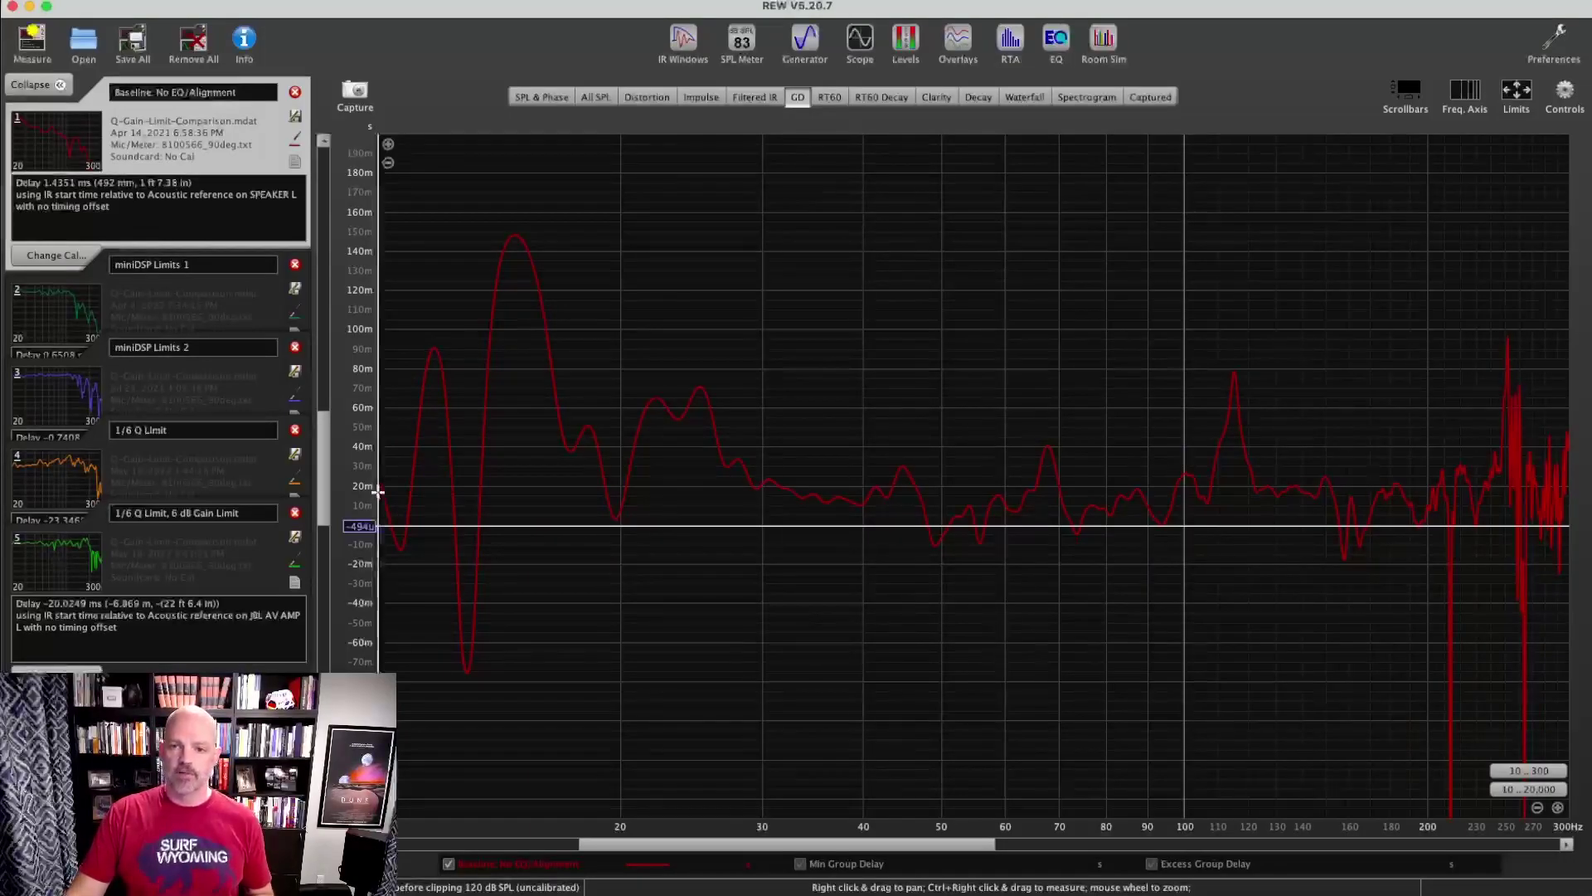
click(379, 486)
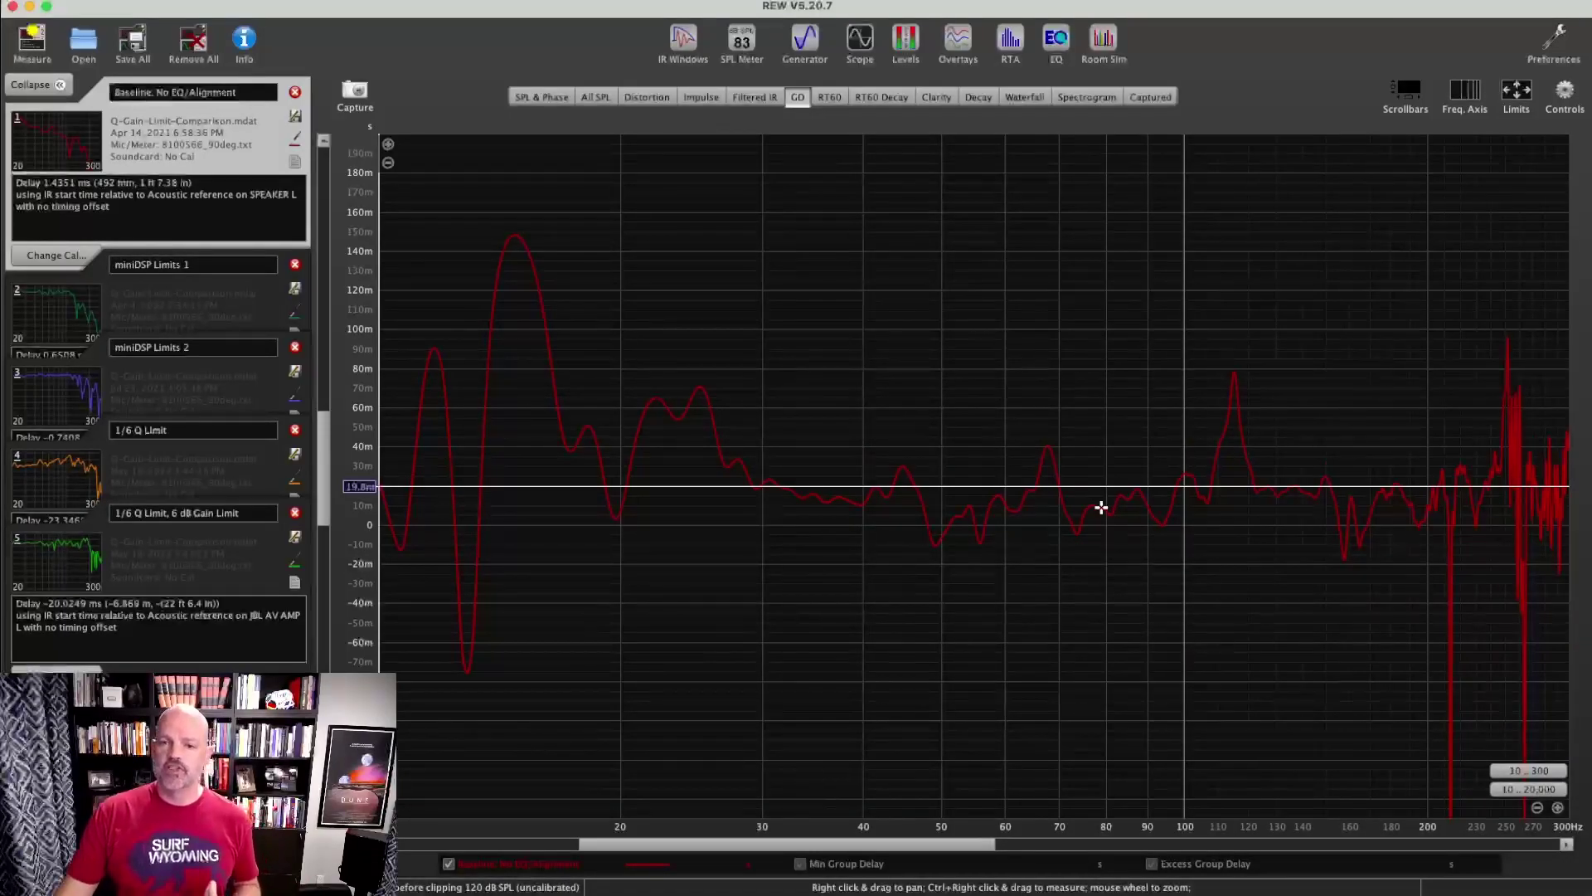
click(1185, 473)
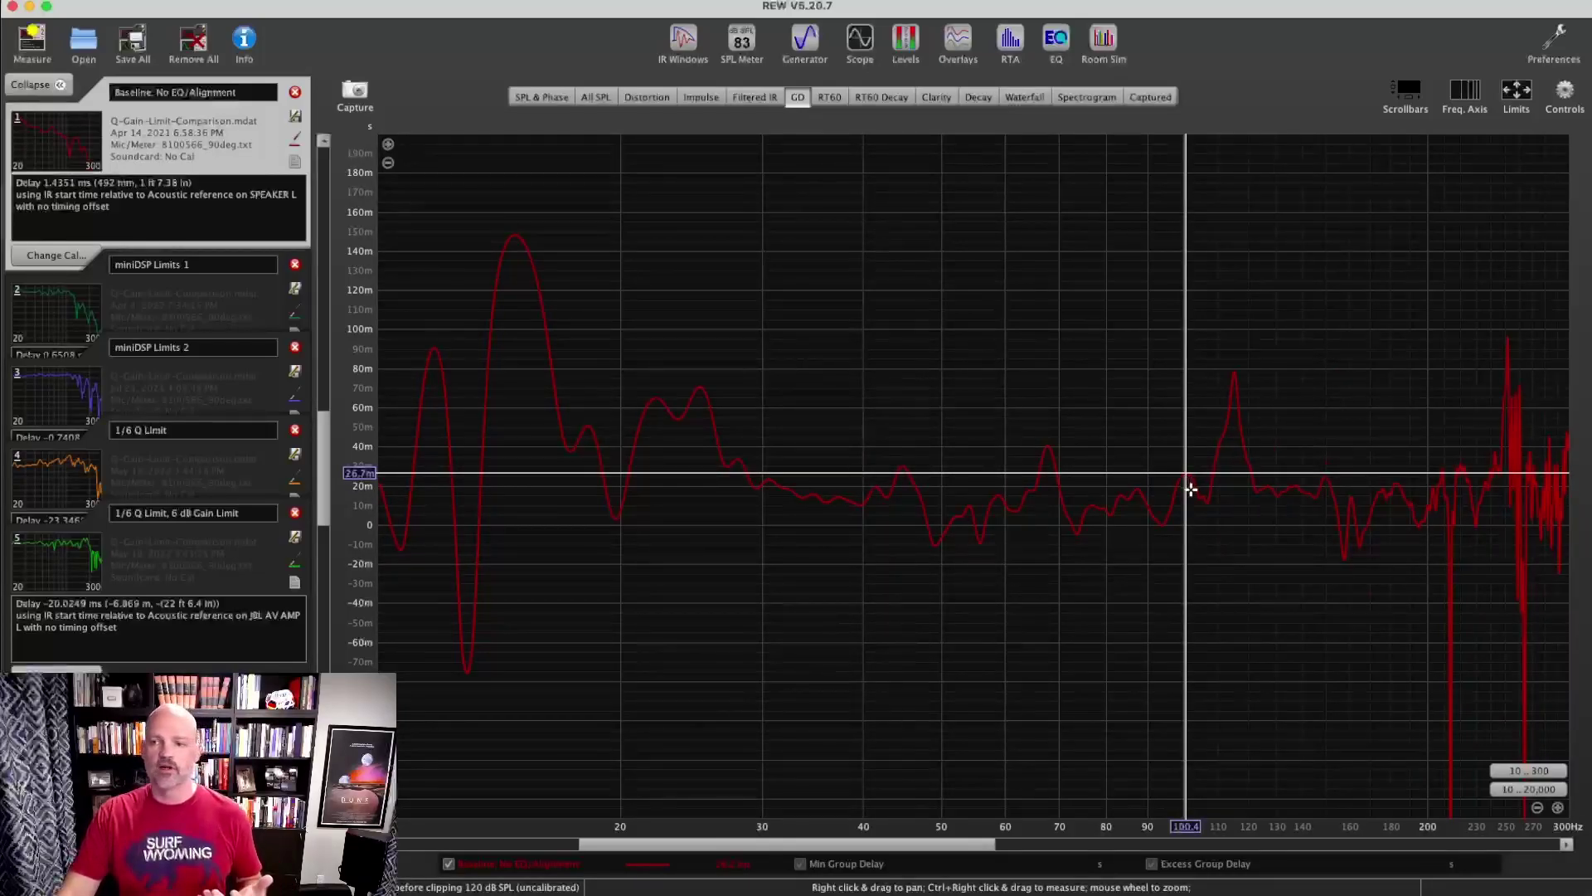
click(1185, 487)
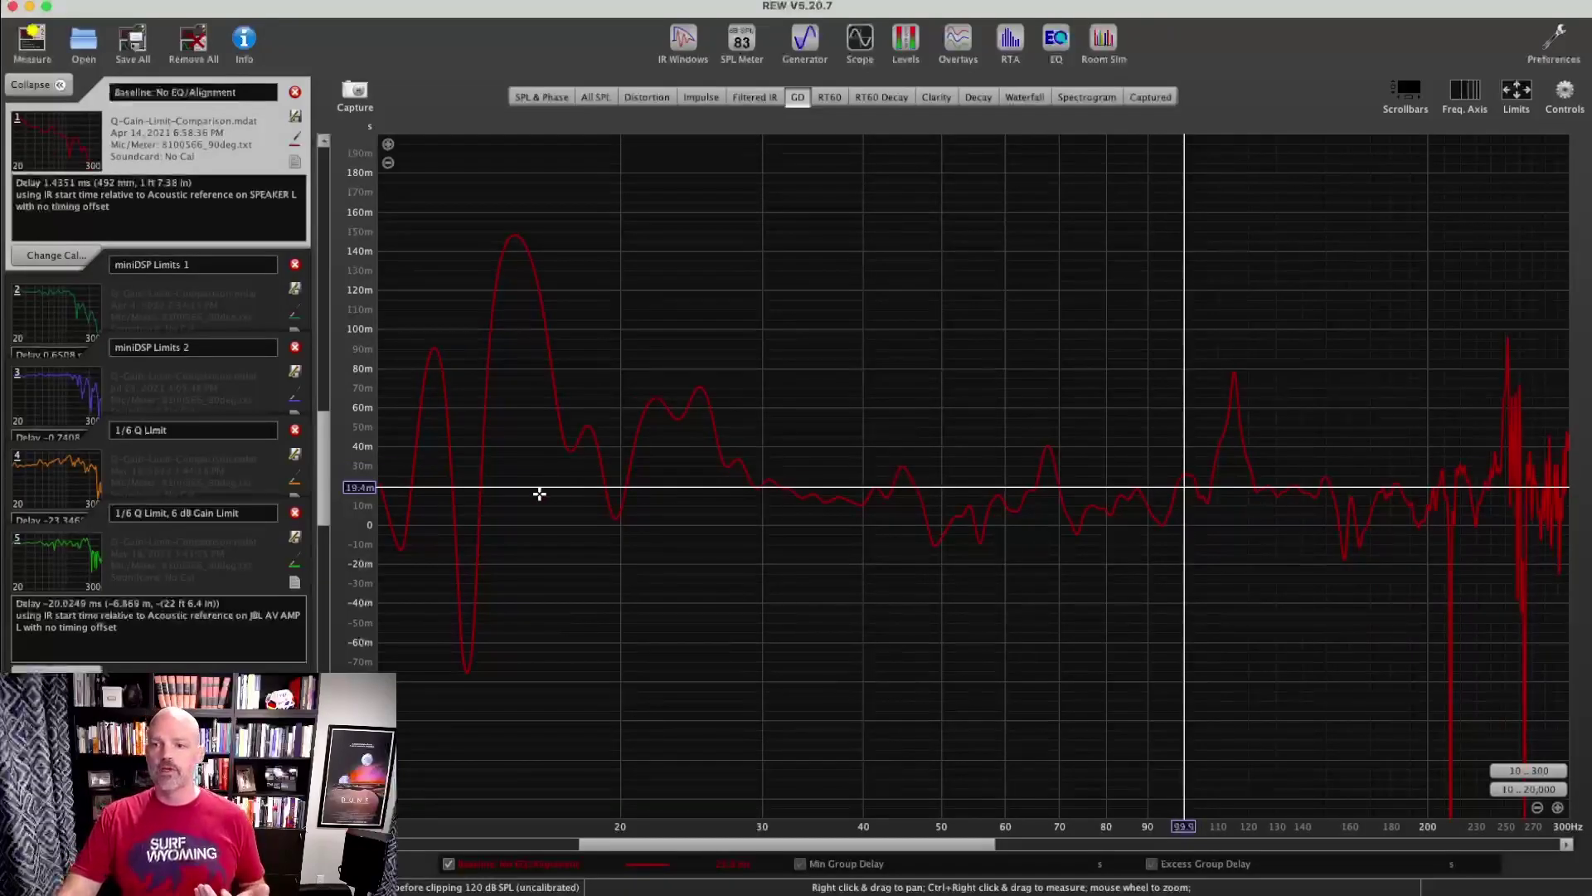
- Examine the miniDSP Limits 1 group delay at its peak near 46 Hz, and view the miniDSP Limits 2 group delay against zero
click(151, 308)
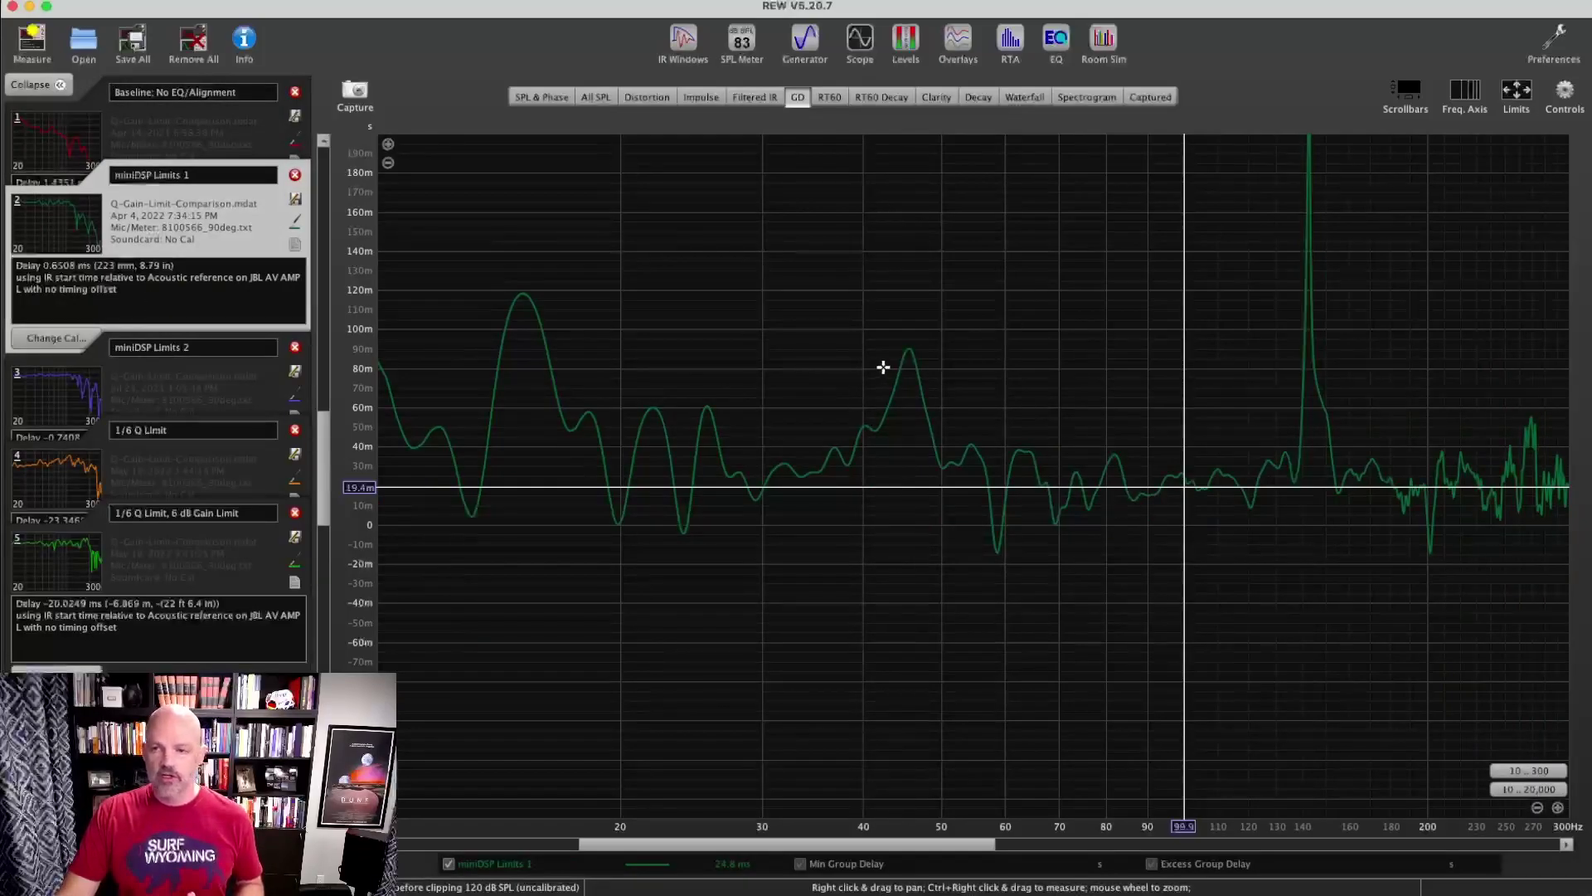
click(911, 348)
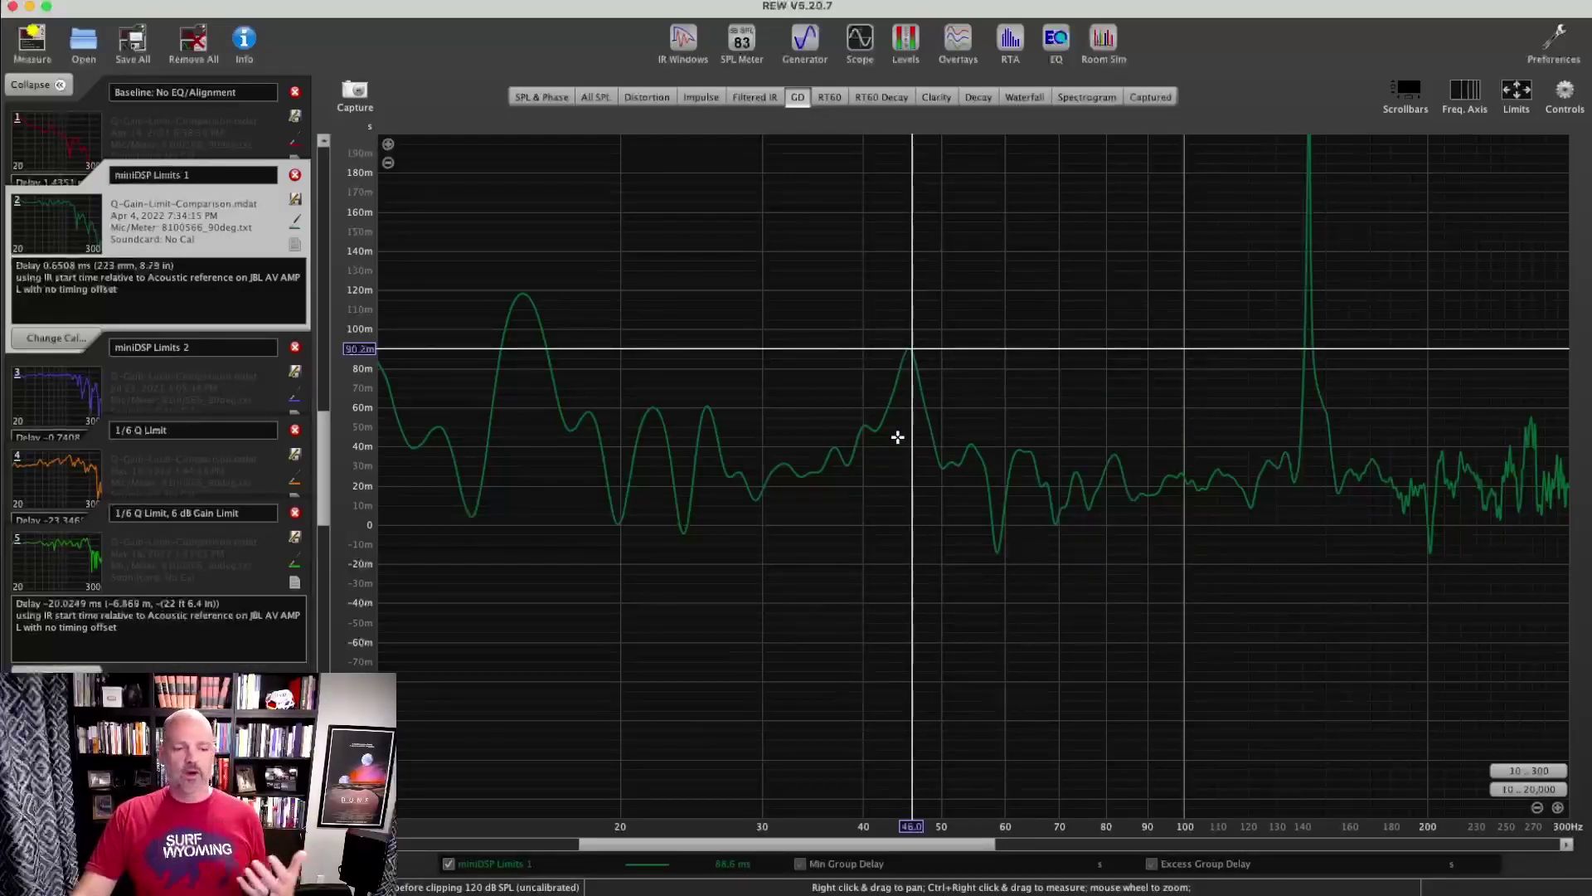
click(164, 386)
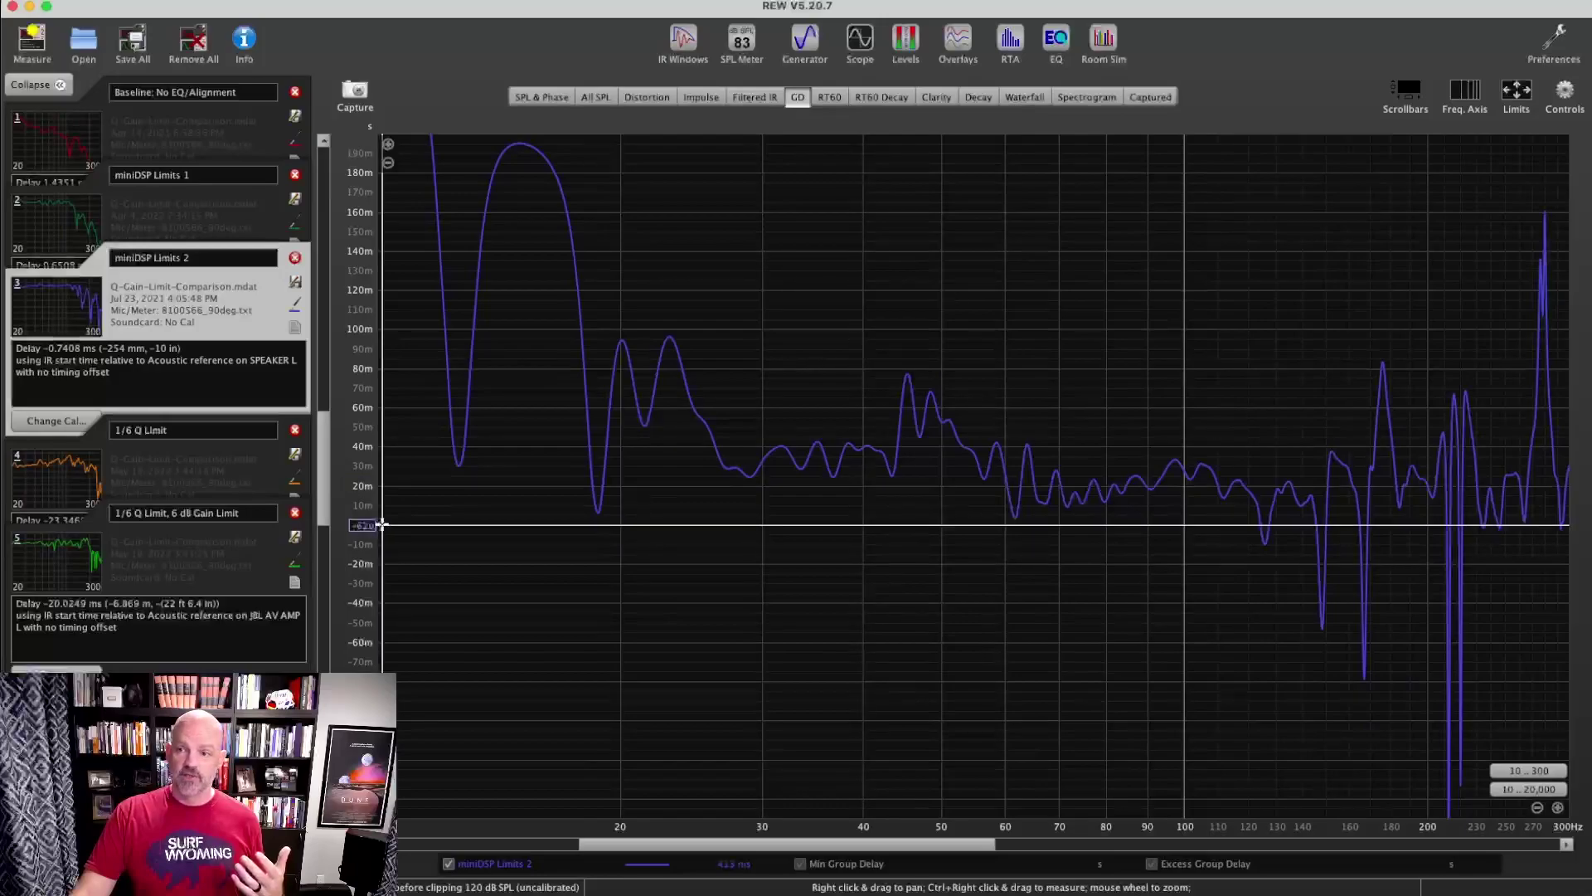
- Examine the 1/6 Q Limit group delay at its peak near 46 Hz, and view that of 1/6 Q Limit, 6 dB Gain Limit
click(145, 472)
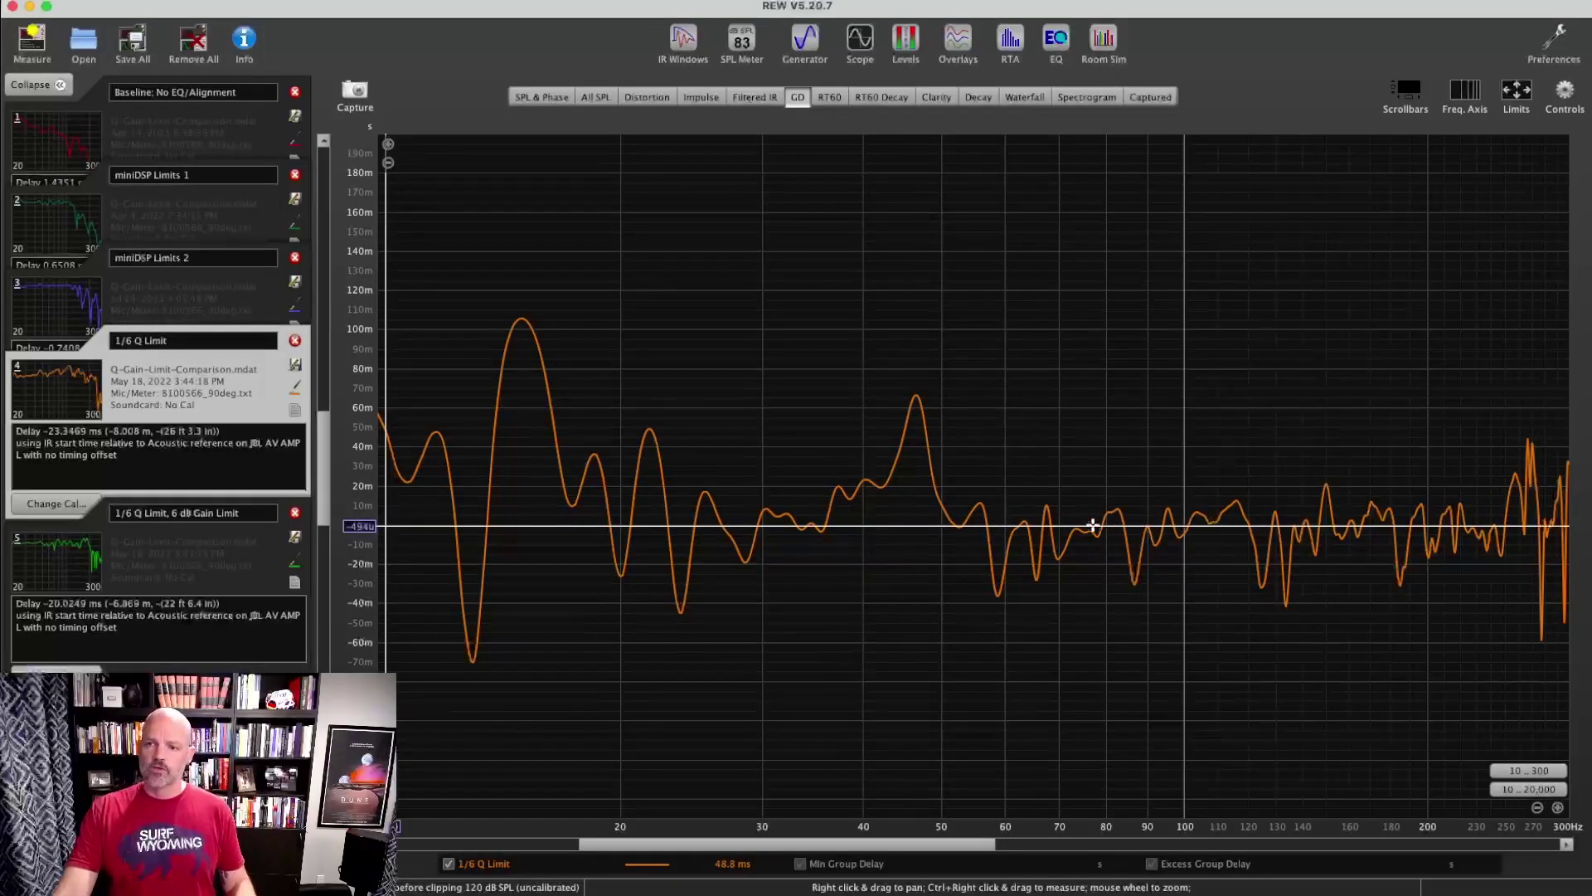
click(916, 396)
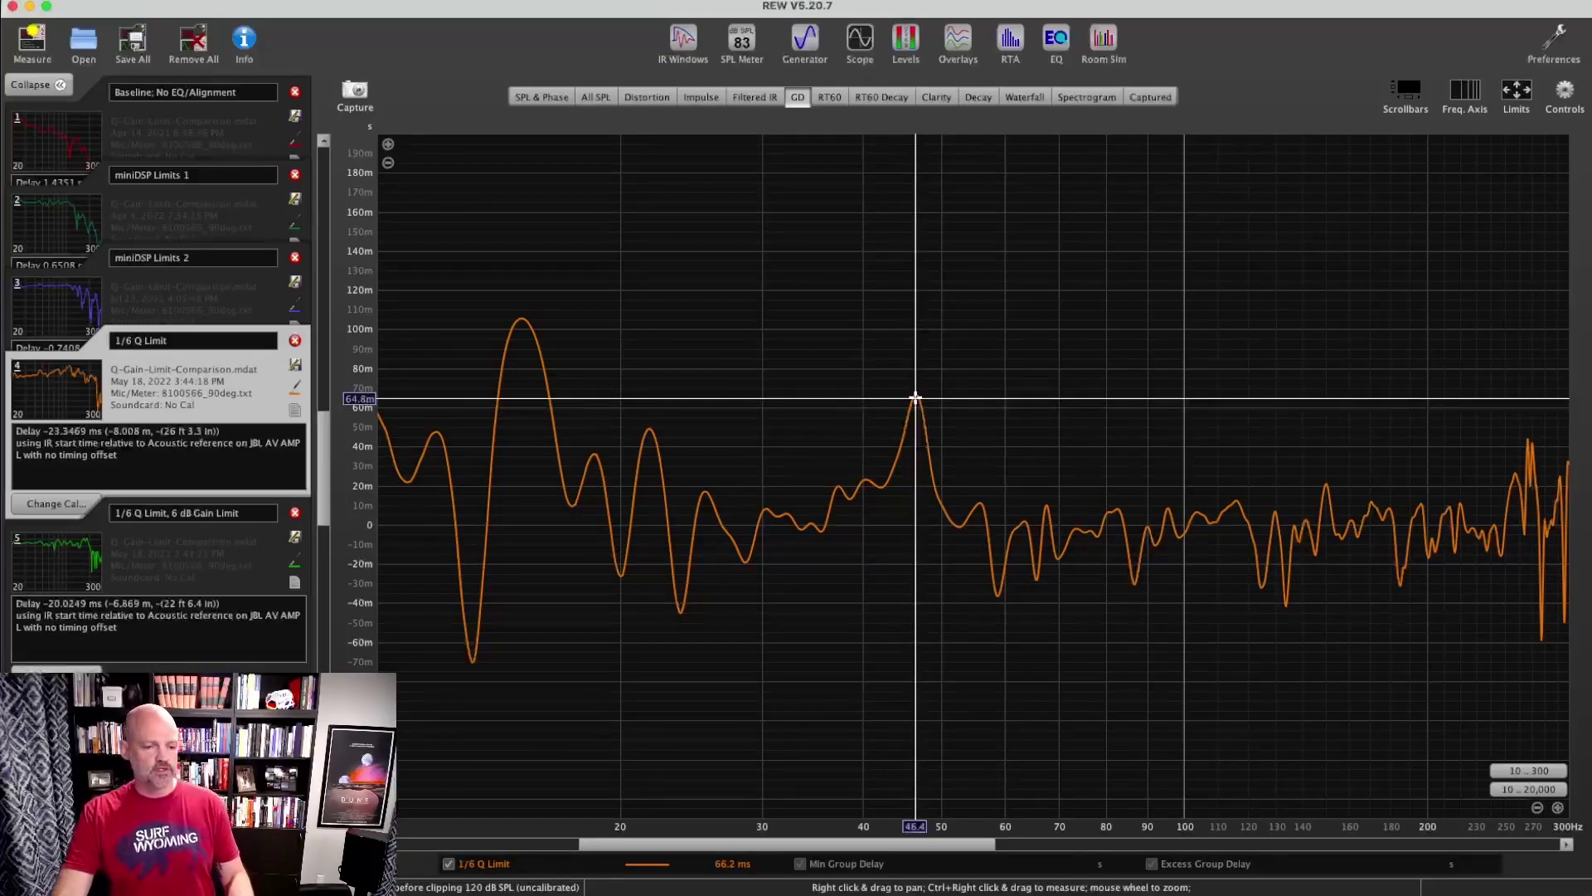
click(174, 567)
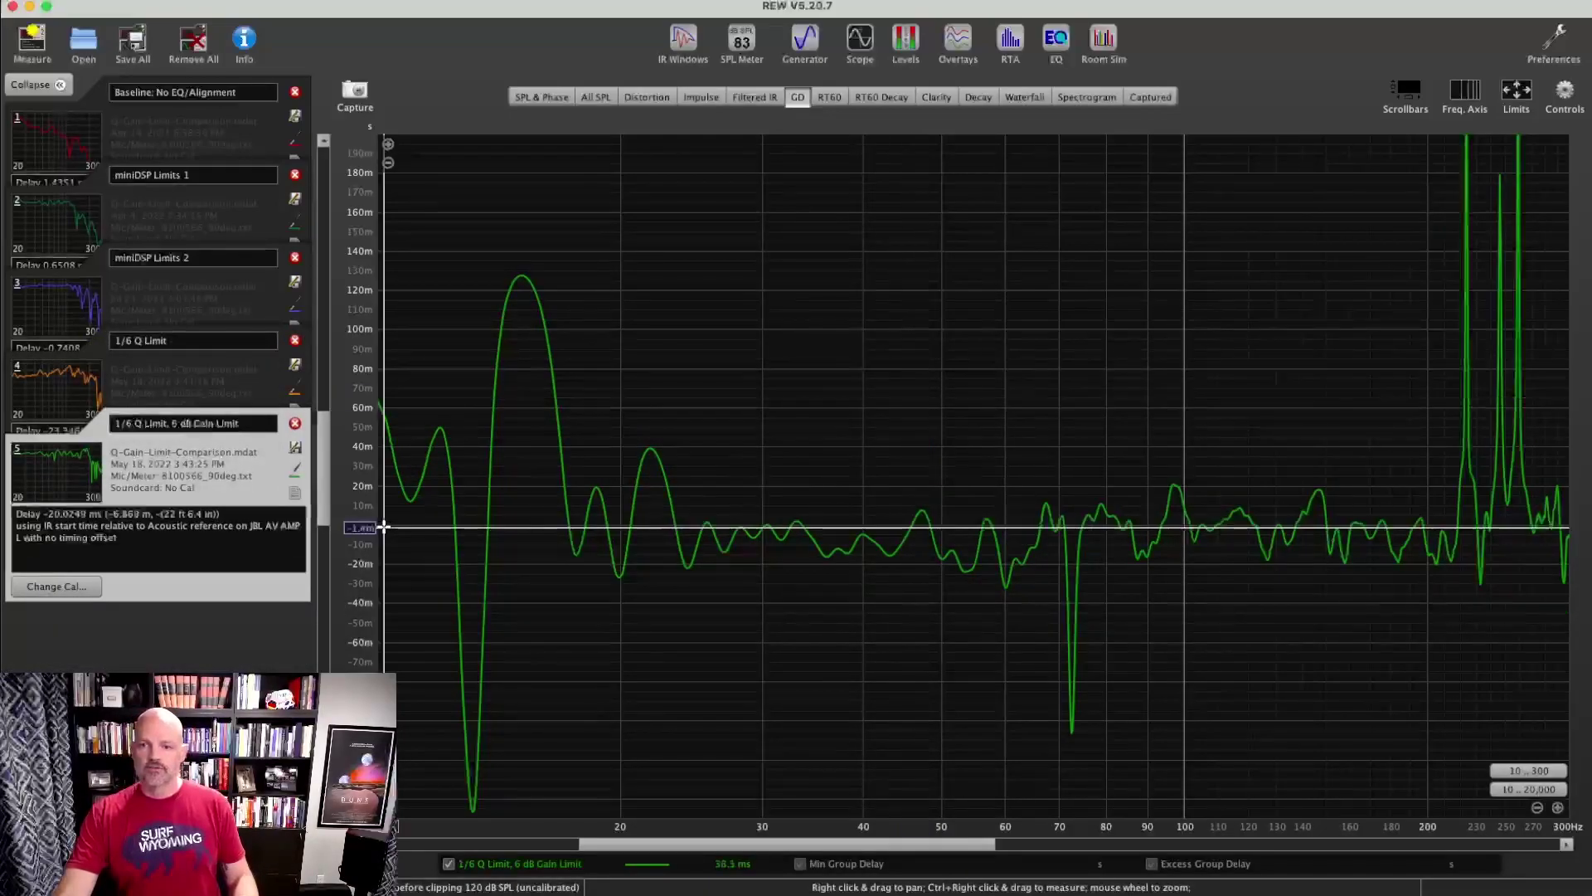